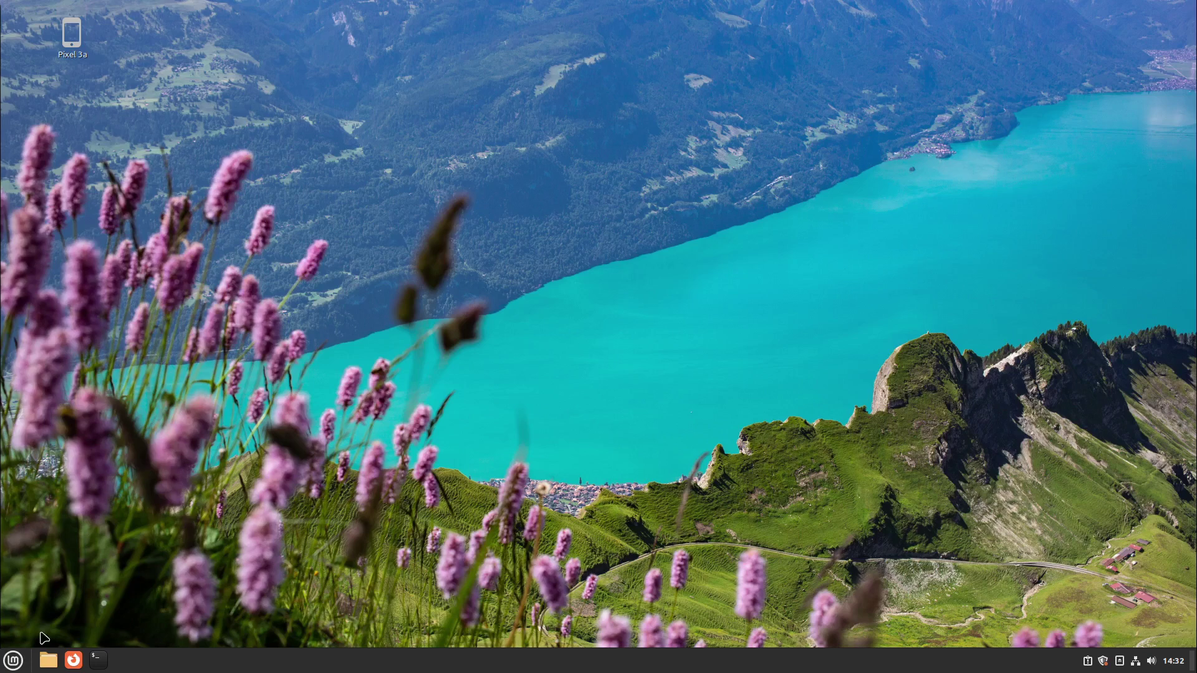
Step: Launch Pix by searching 'pix' in the Mint menu
{"action": "left_click", "coordinate": [13, 662]}
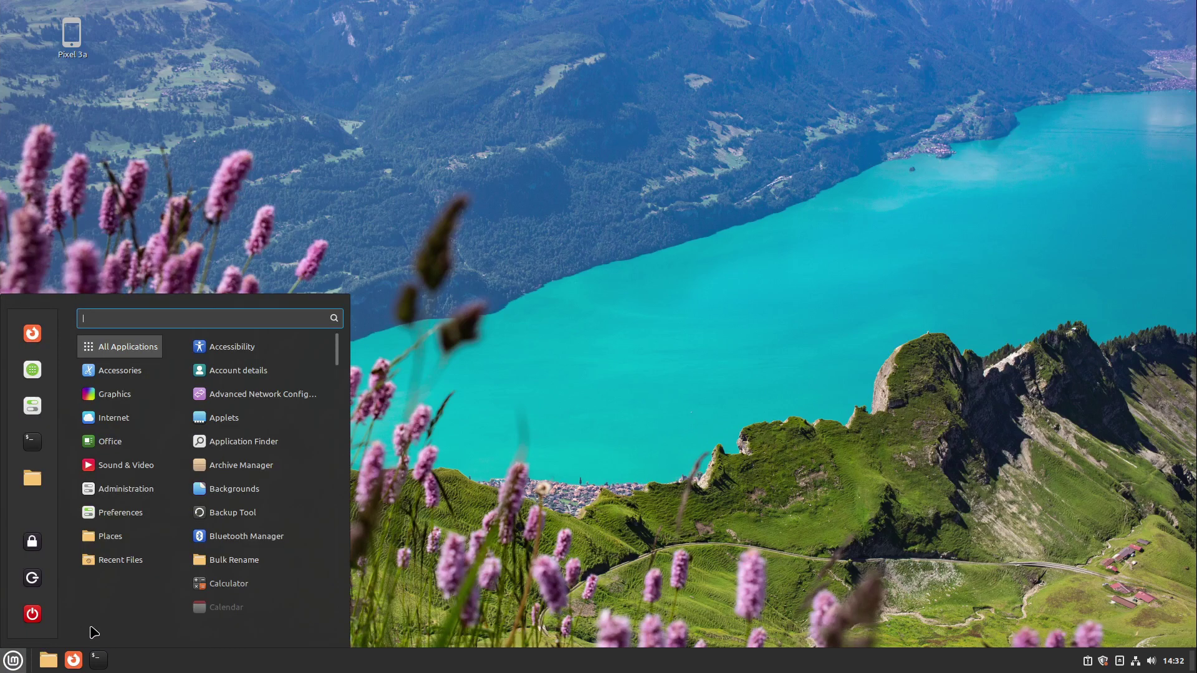
{"action": "type", "text": "pix"}
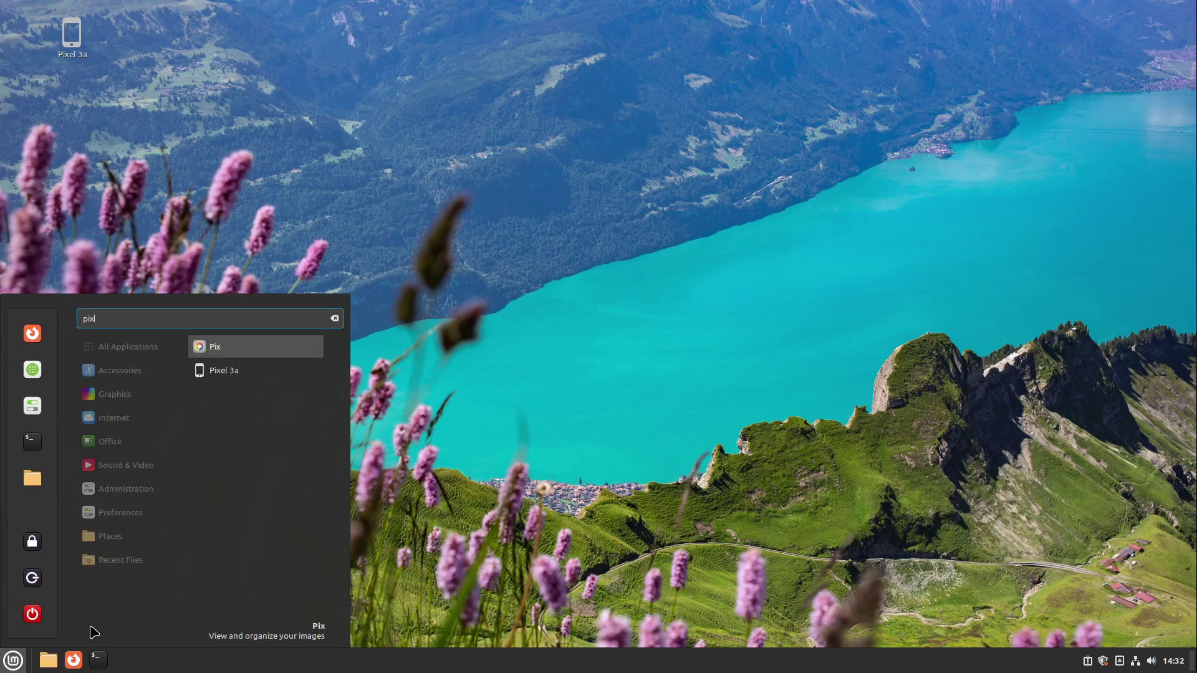
{"action": "key", "text": "Return"}
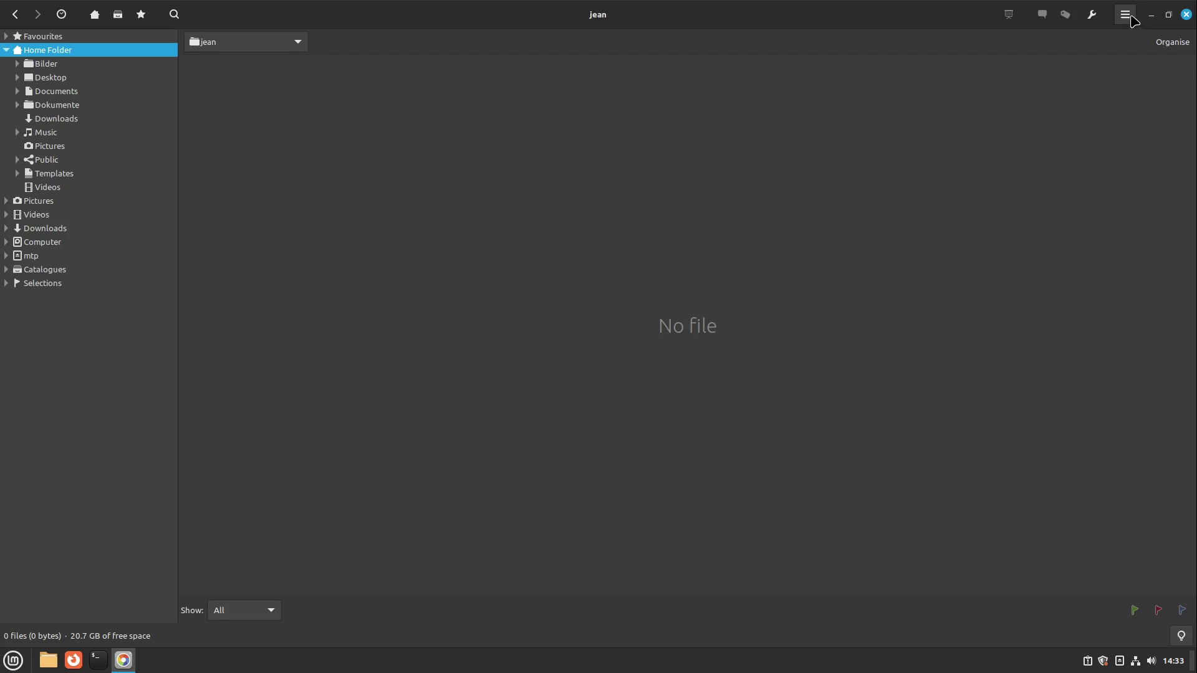
Step: Start an import from the Pixel 3a via Import From > Removable Device
{"action": "left_click", "coordinate": [1132, 20]}
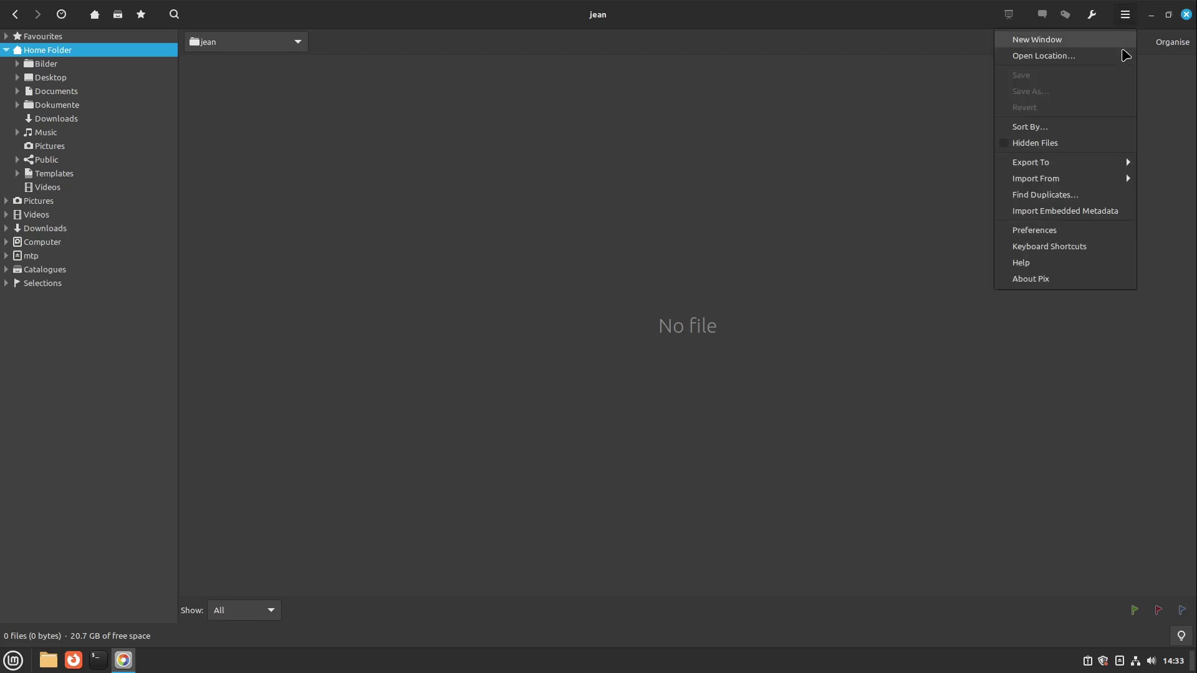
{"action": "mouse_move", "coordinate": [1097, 182]}
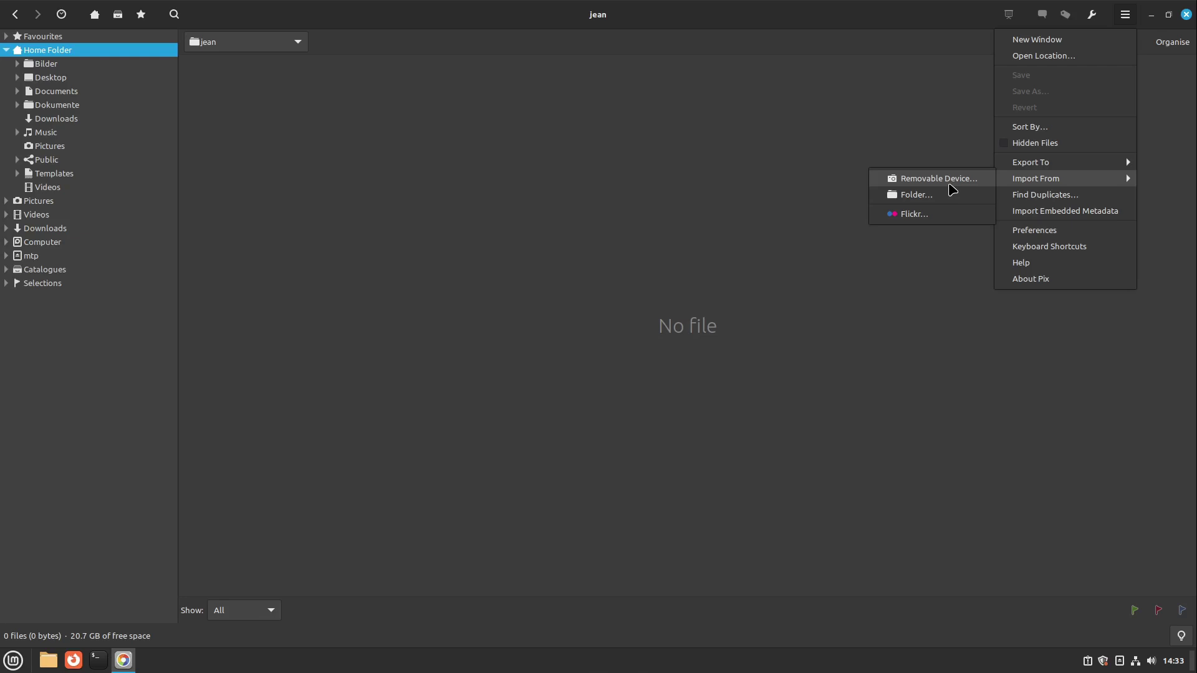
{"action": "left_click", "coordinate": [938, 179]}
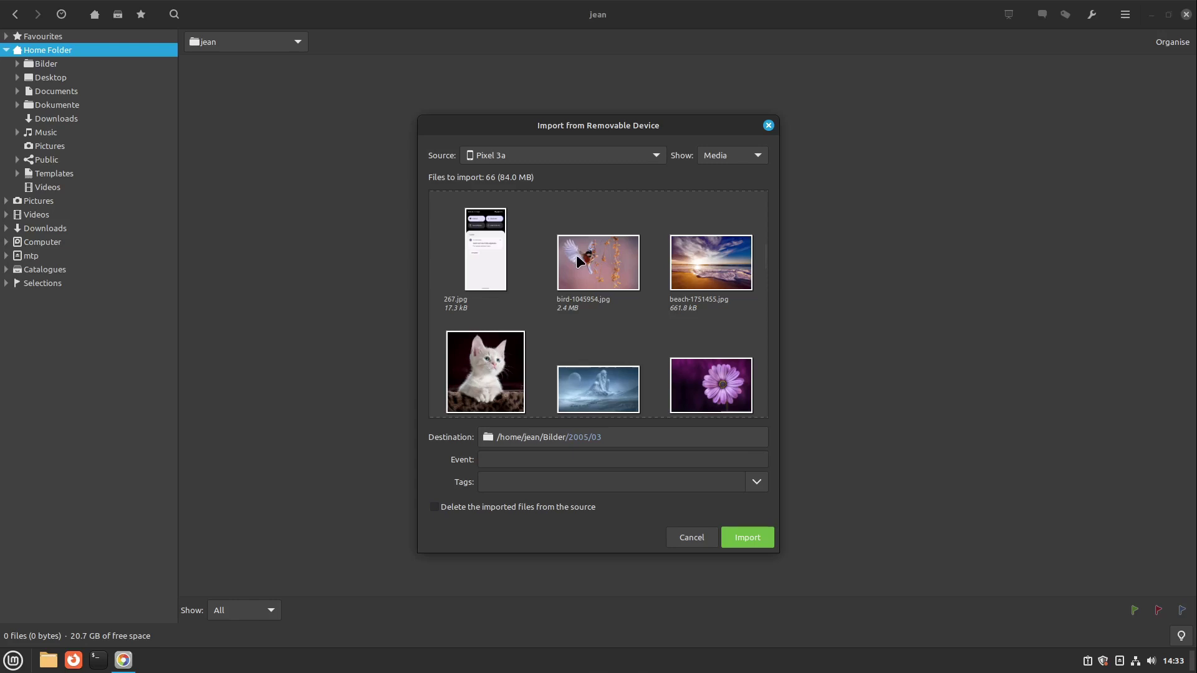
Step: Select the bird through tree photos for import, 46 files (82.6 MB)
{"action": "left_click", "coordinate": [609, 264]}
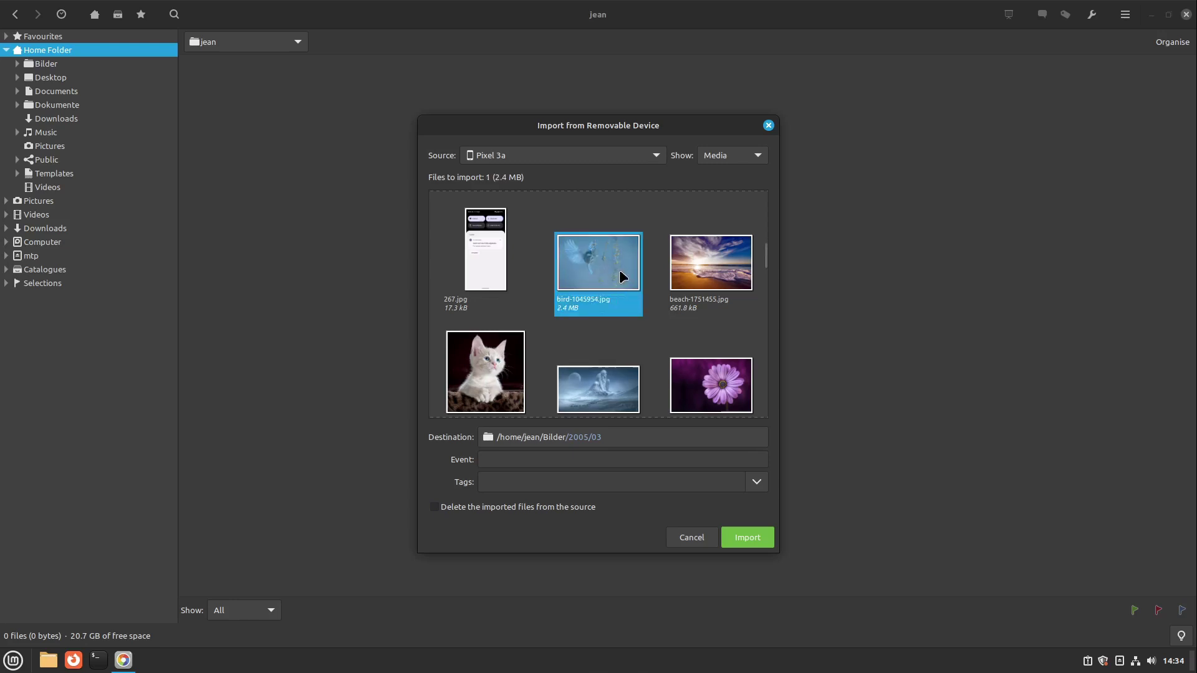
{"action": "left_click_drag", "start_coordinate": [768, 260], "coordinate": [765, 409]}
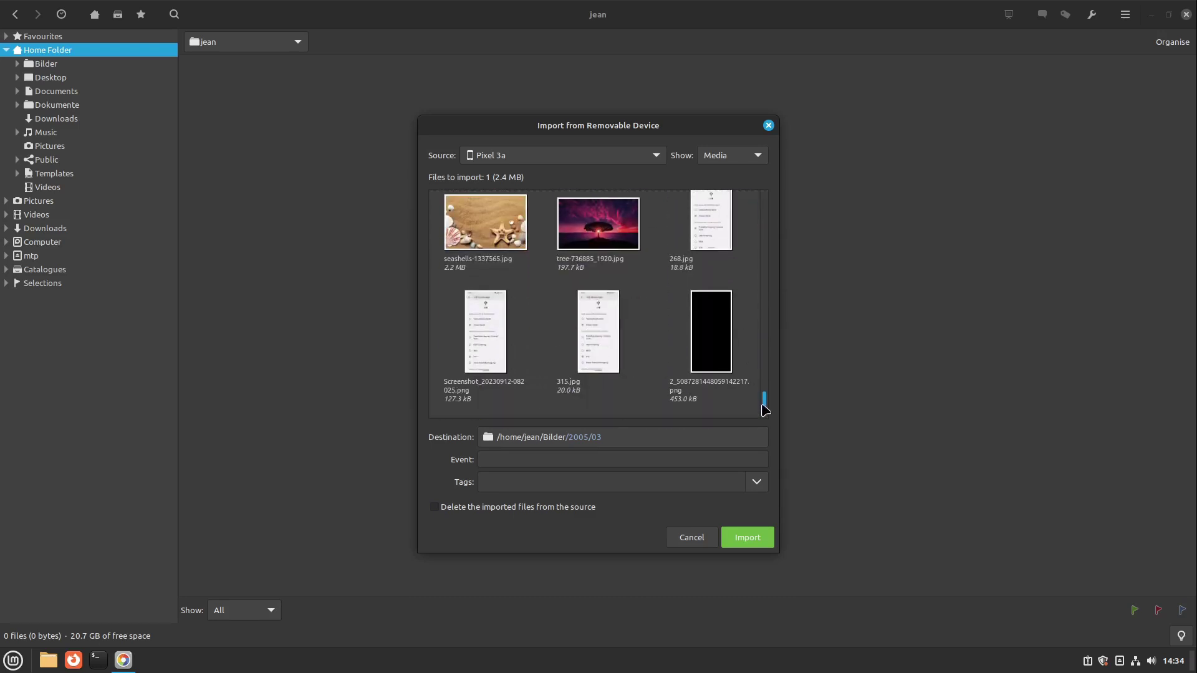
{"action": "scroll", "coordinate": [646, 308], "scroll_direction": "up", "scroll_amount": 3}
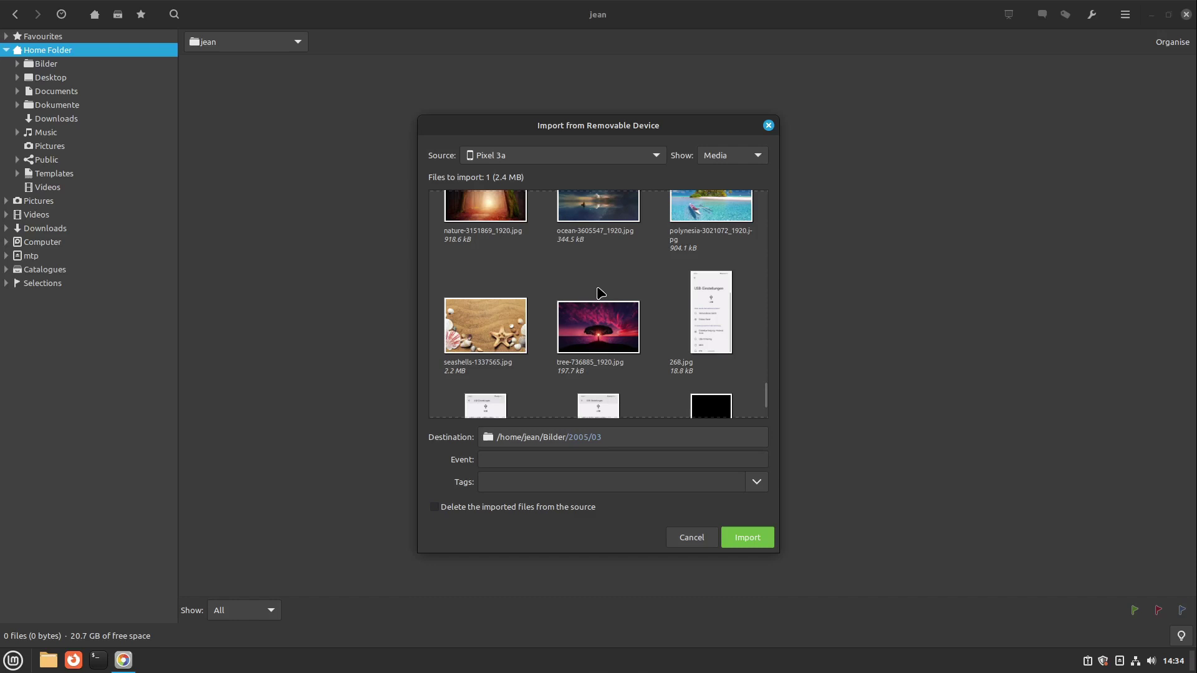
{"action": "left_click", "coordinate": [601, 331], "text": "shift"}
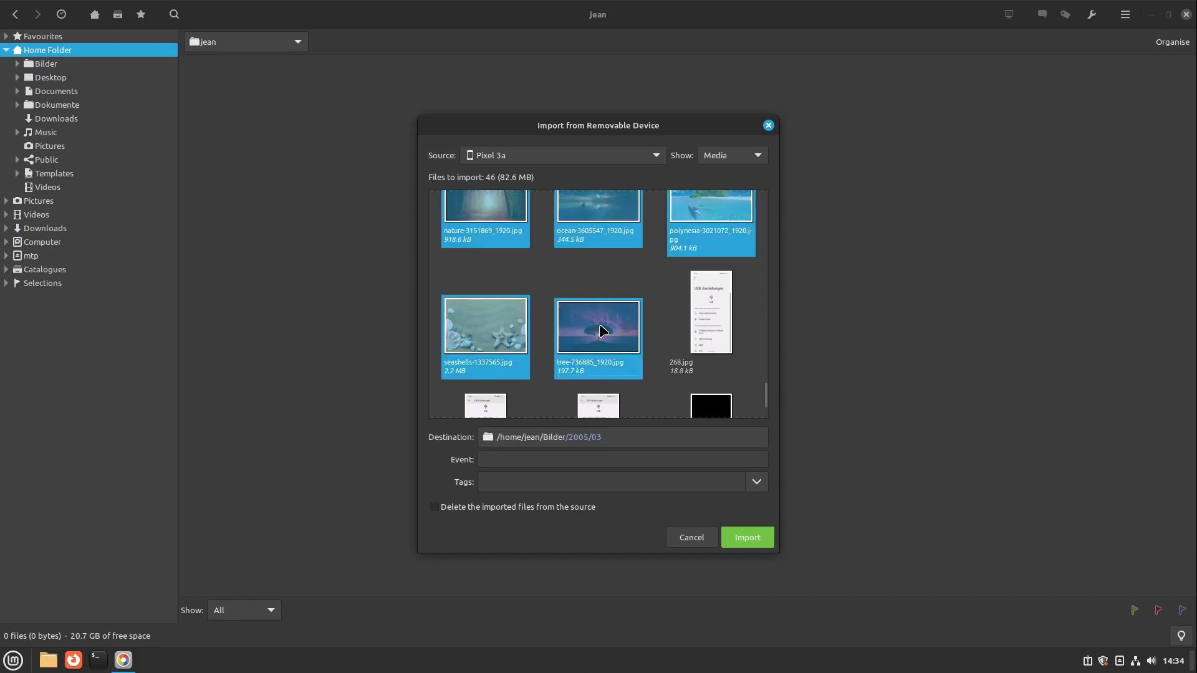
{"action": "left_click_drag", "start_coordinate": [765, 400], "coordinate": [766, 246]}
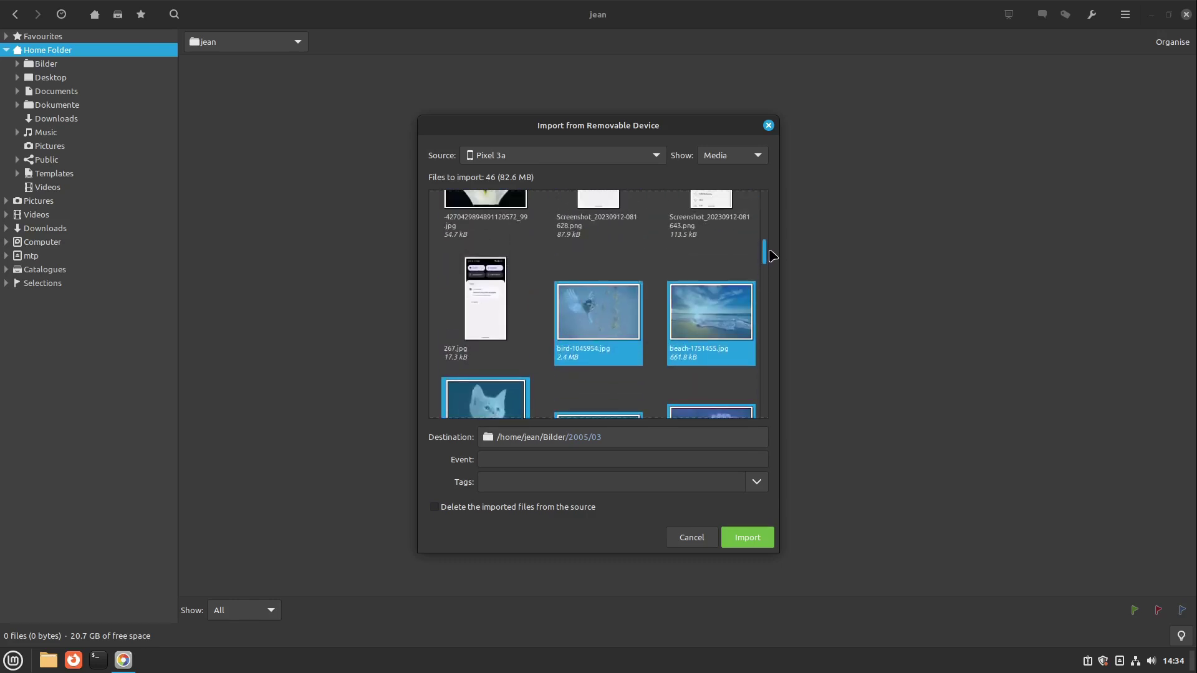
{"action": "left_click", "coordinate": [579, 437]}
{"action": "left_click", "coordinate": [563, 364]}
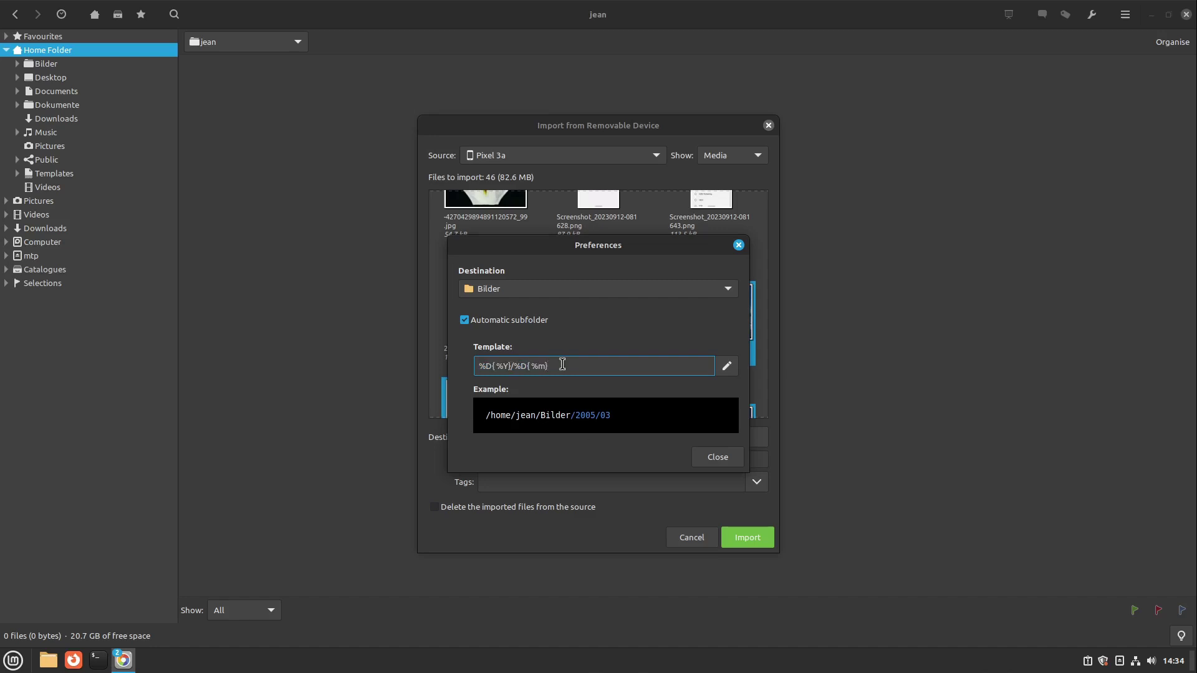
{"action": "left_click_drag", "start_coordinate": [562, 365], "coordinate": [467, 374]}
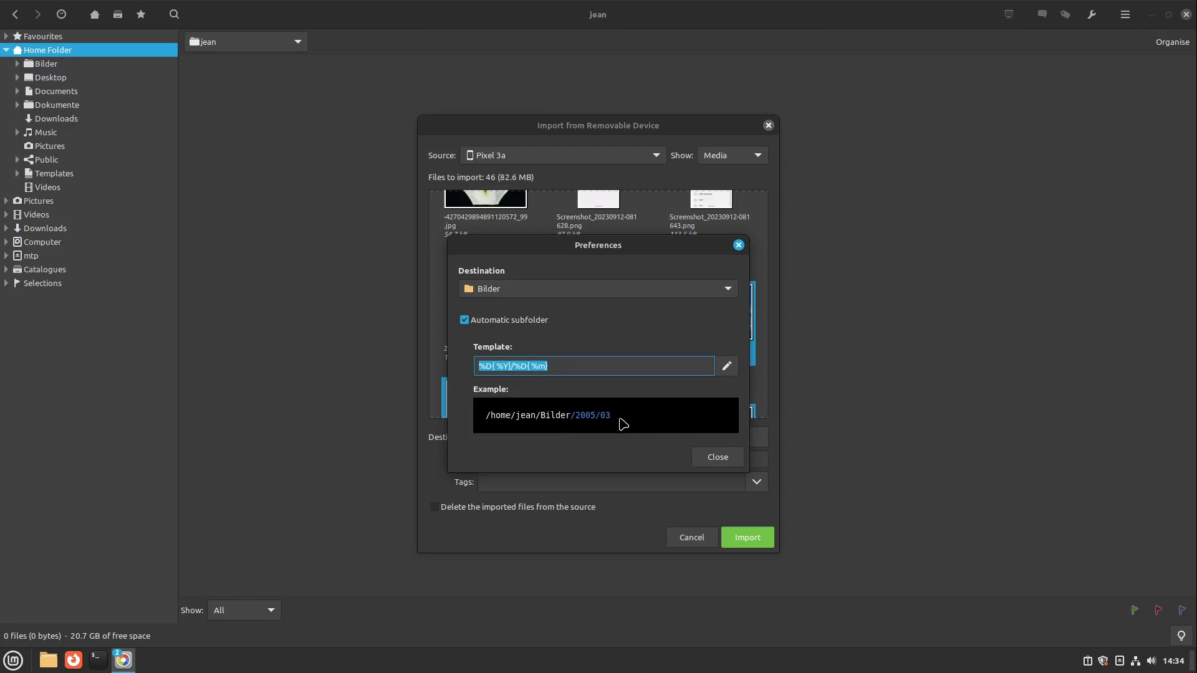
{"action": "left_click", "coordinate": [715, 462]}
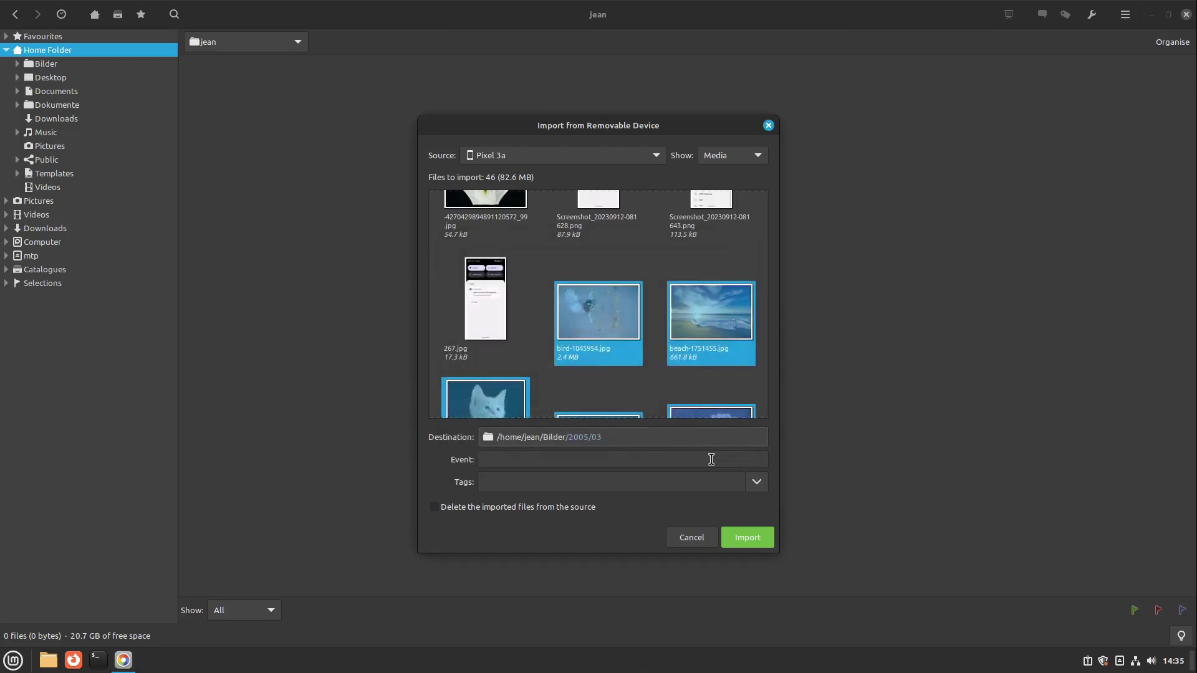
Step: Import the 46 selected phone photos (82.6 MB) into the library
{"action": "left_click", "coordinate": [748, 537]}
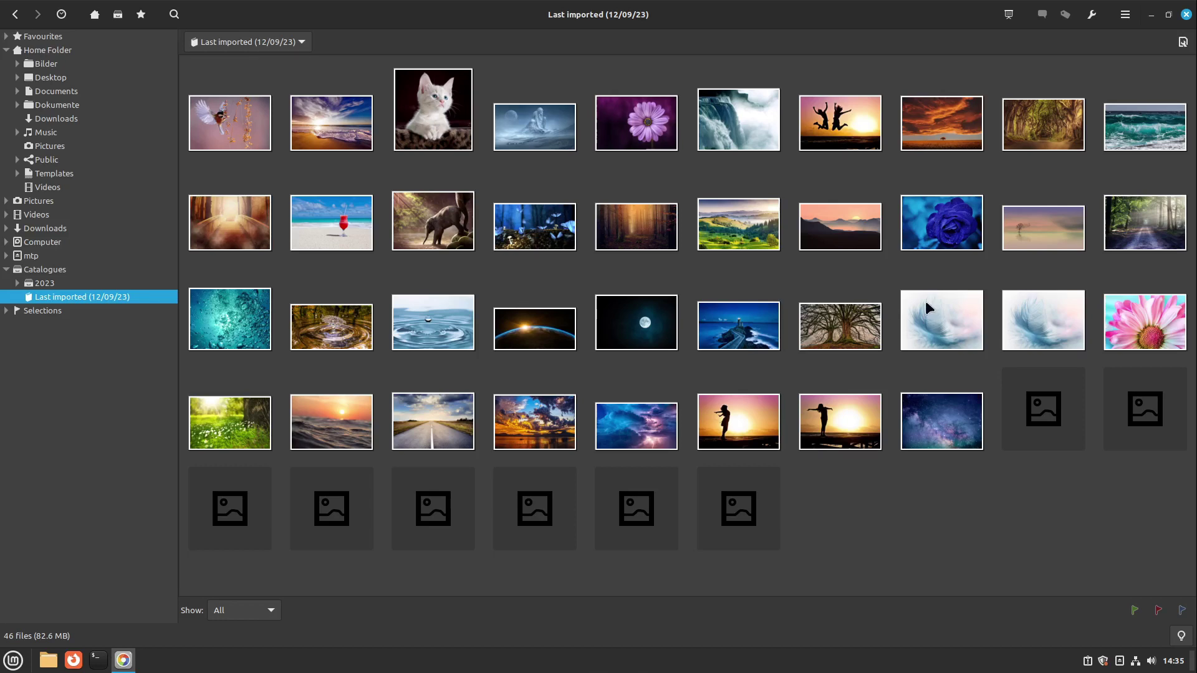
Step: Open tree-3358468.jpg in the viewer with the editing tools shown beside it
{"action": "double_click", "coordinate": [1036, 232]}
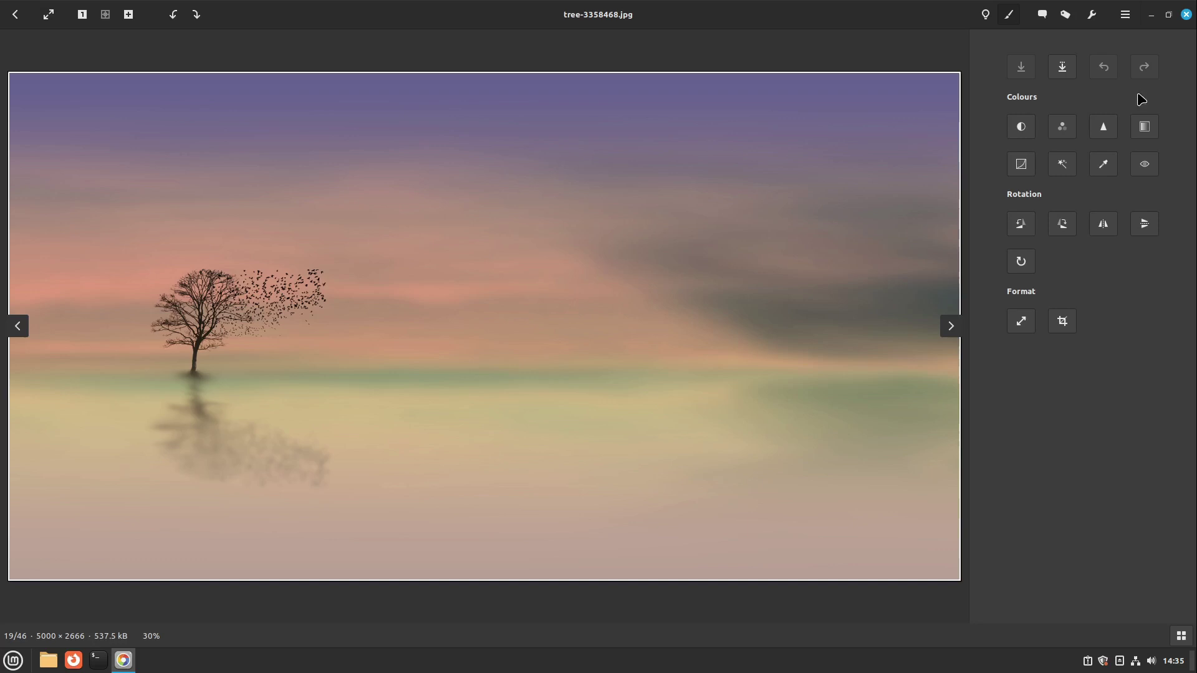
{"action": "left_click", "coordinate": [1014, 14]}
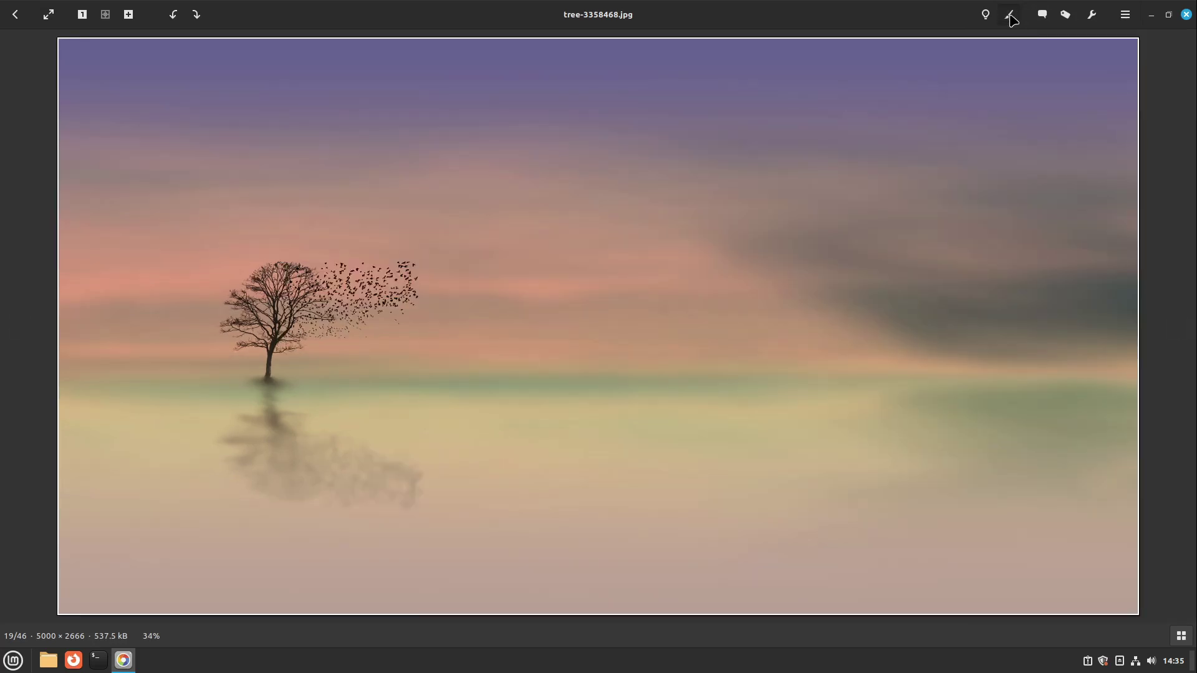
{"action": "left_click", "coordinate": [1011, 20]}
{"action": "left_click", "coordinate": [1011, 22]}
{"action": "left_click", "coordinate": [1010, 18]}
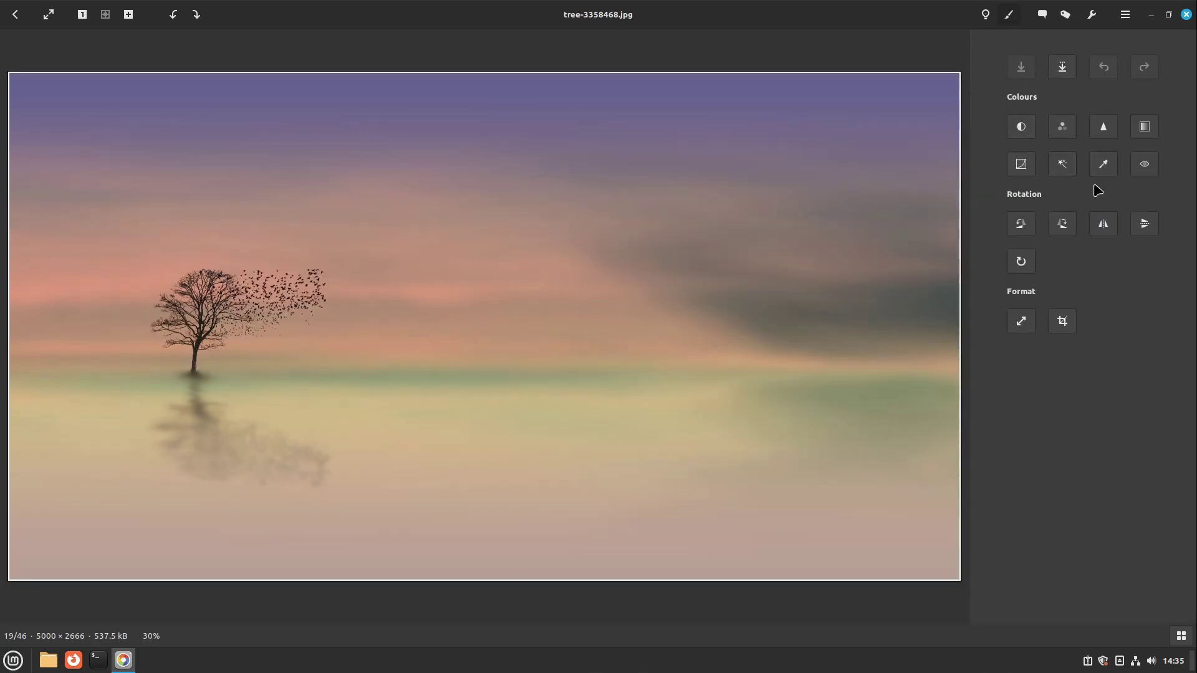
Step: Crop tree-3358468.jpg to 2919 × 1563, keeping the left part with the tree
{"action": "left_click", "coordinate": [1062, 321]}
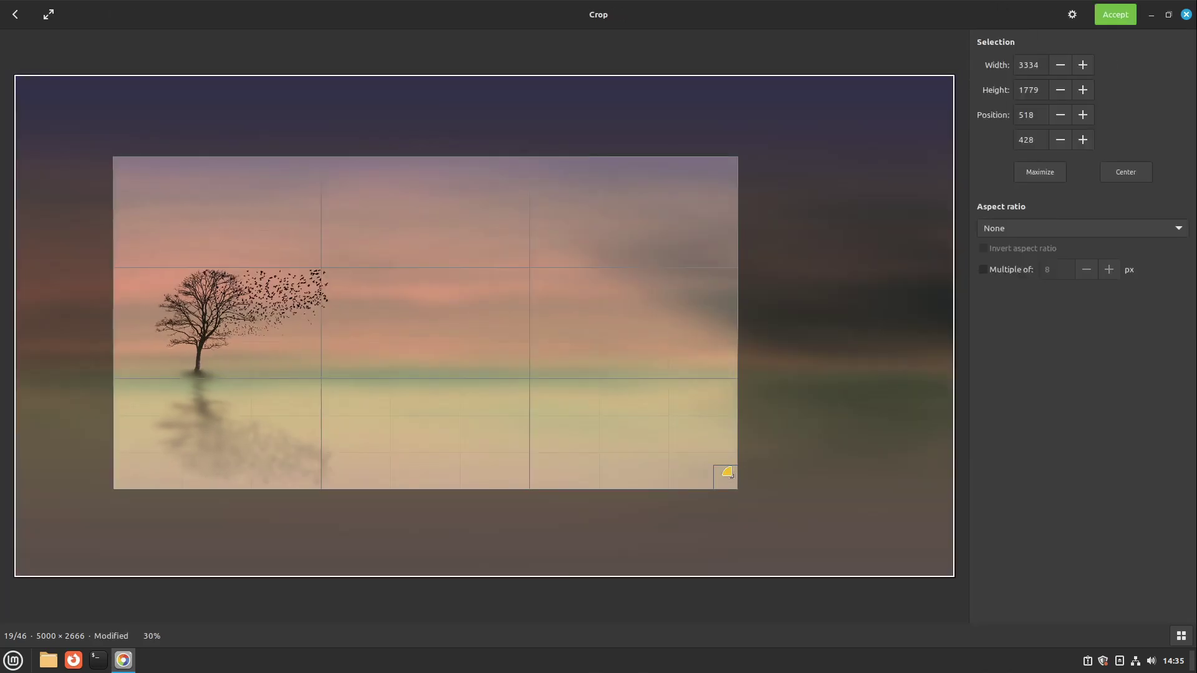
{"action": "left_click_drag", "start_coordinate": [563, 331], "coordinate": [437, 350]}
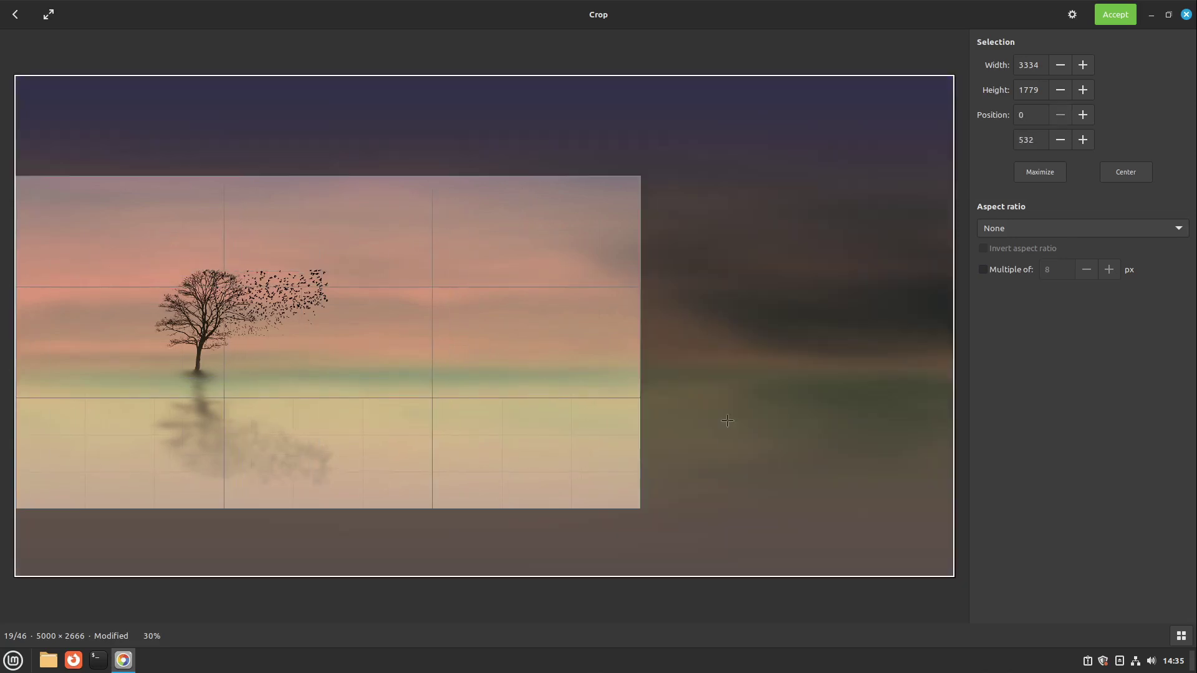
{"action": "left_click_drag", "start_coordinate": [619, 483], "coordinate": [562, 461]}
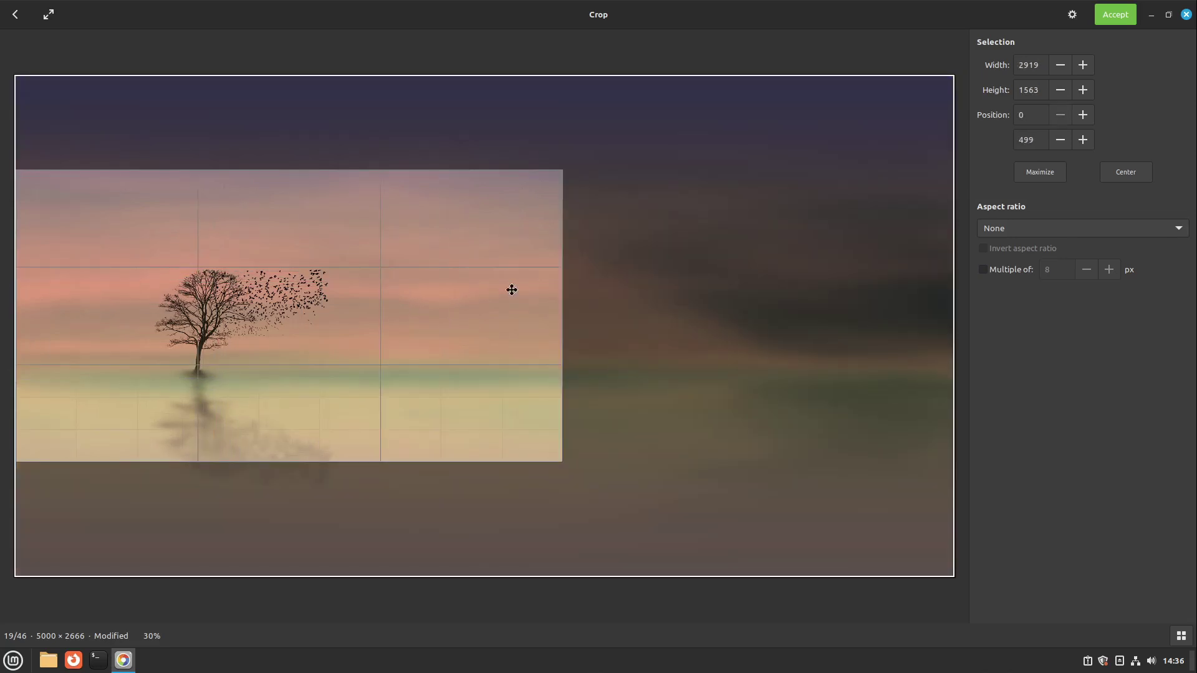
{"action": "left_click", "coordinate": [1114, 19]}
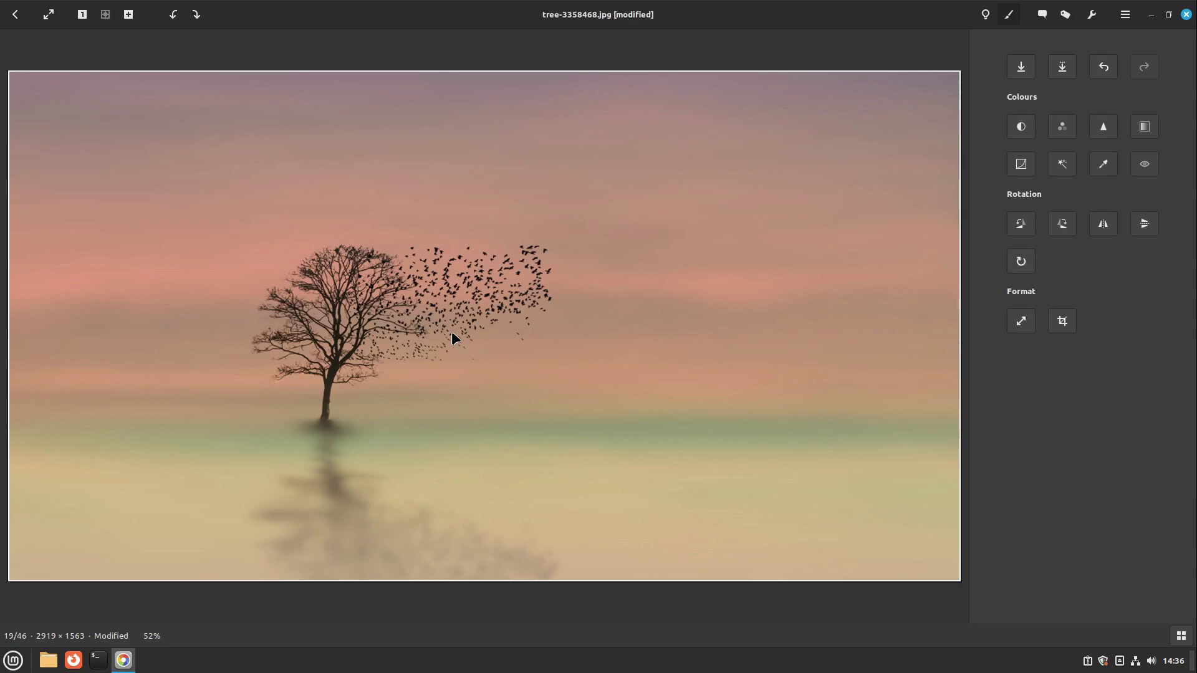
Step: Rotate the photo a full turn back upright, then save the edits and return to the browser
{"action": "left_click", "coordinate": [1067, 226]}
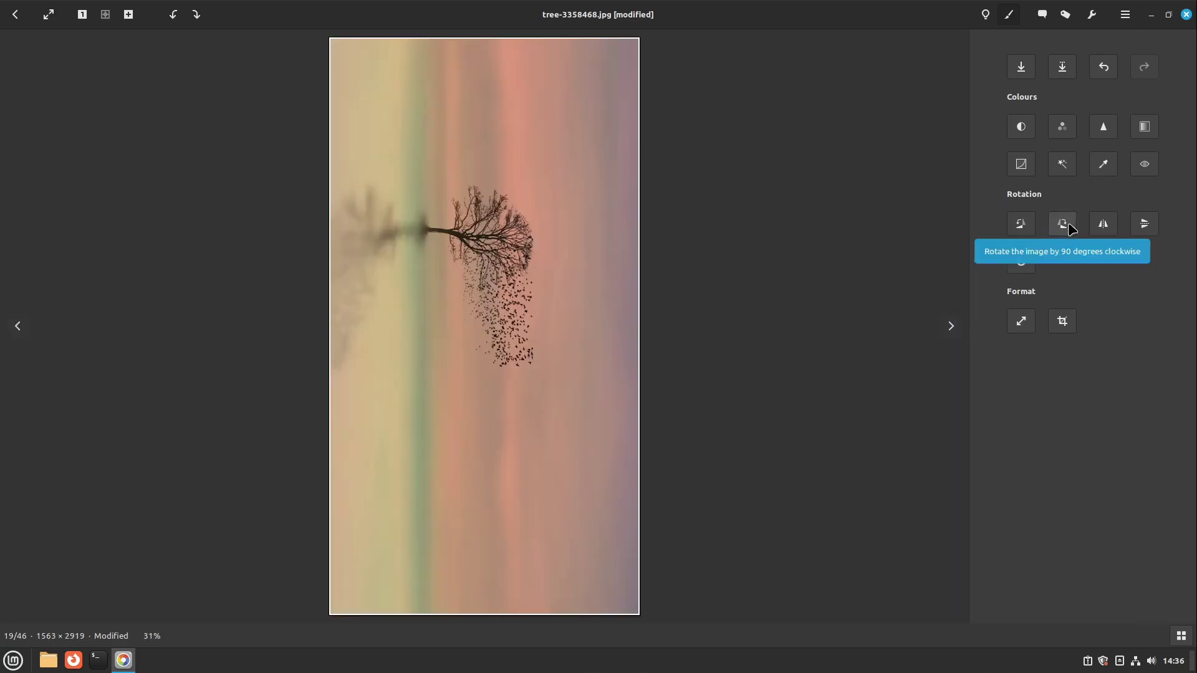
{"action": "left_click", "coordinate": [1067, 225]}
{"action": "left_click", "coordinate": [1068, 226]}
{"action": "left_click", "coordinate": [1068, 225]}
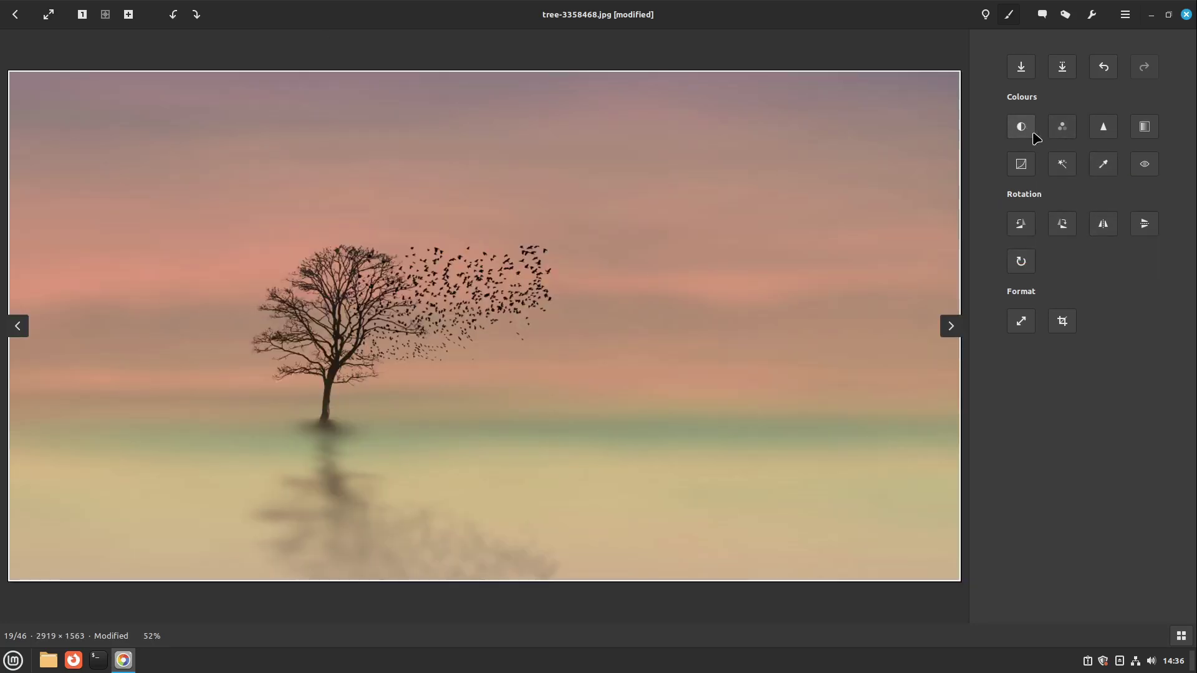
{"action": "left_click", "coordinate": [15, 14]}
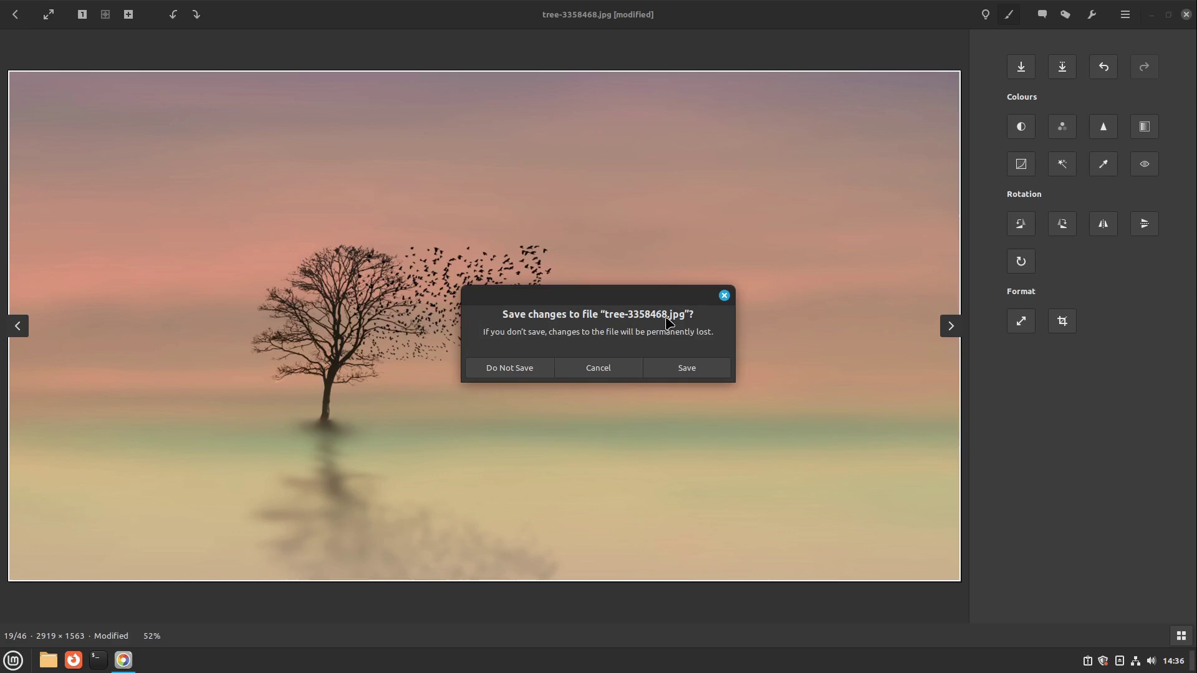
{"action": "left_click", "coordinate": [684, 369]}
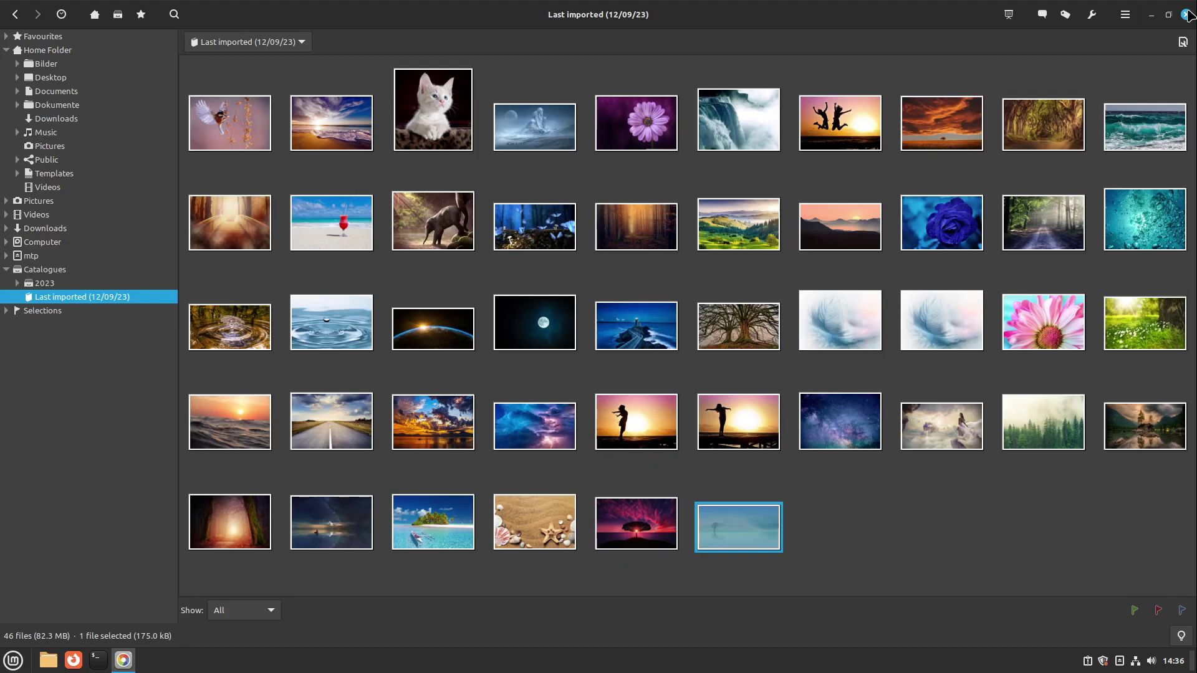
Step: Close Pix and search the Mint menu for 'shotwe'
{"action": "left_click", "coordinate": [1187, 15]}
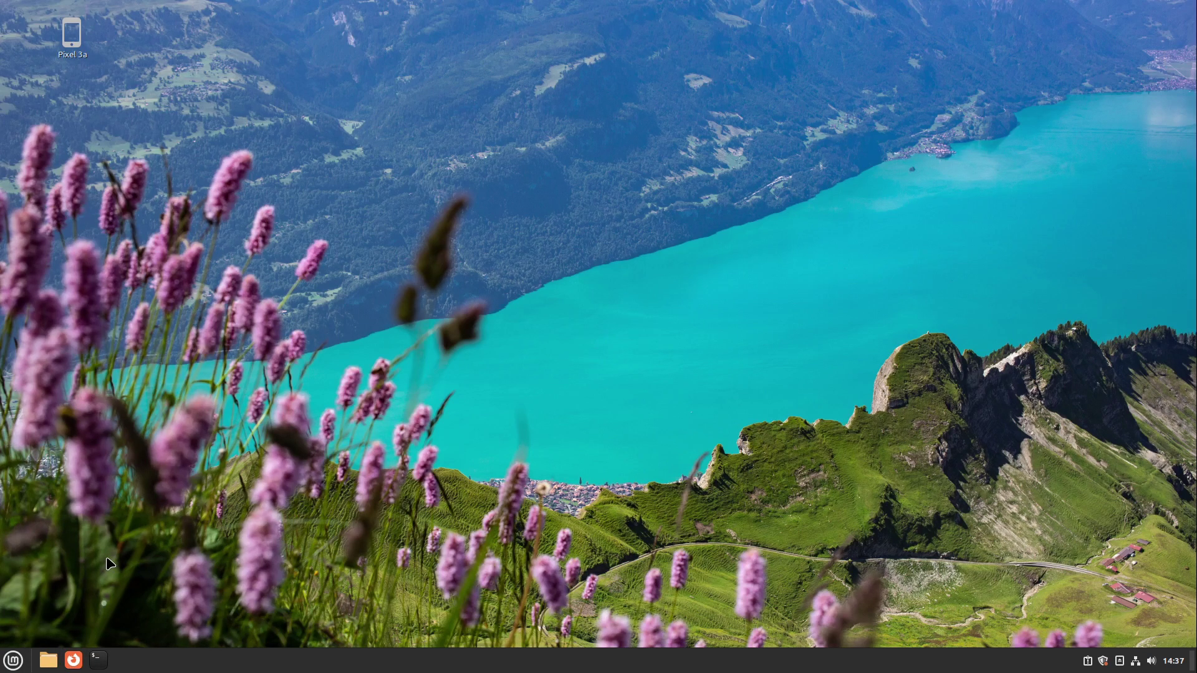
{"action": "left_click", "coordinate": [17, 664]}
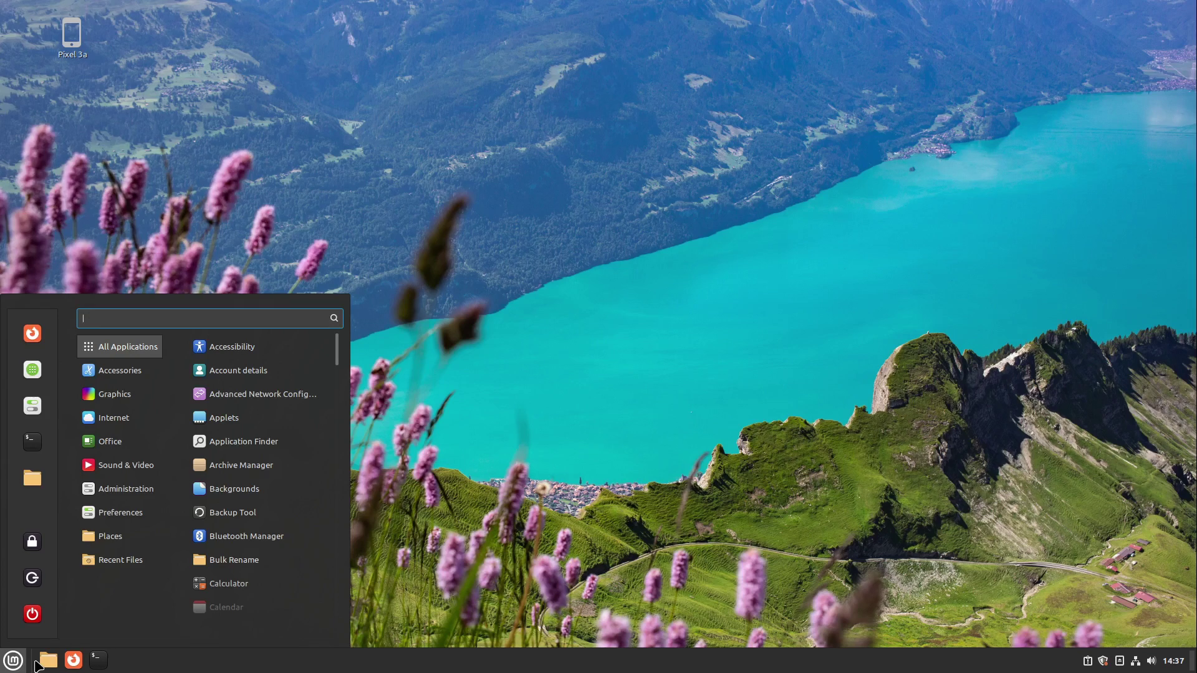
{"action": "type", "text": "shl"}
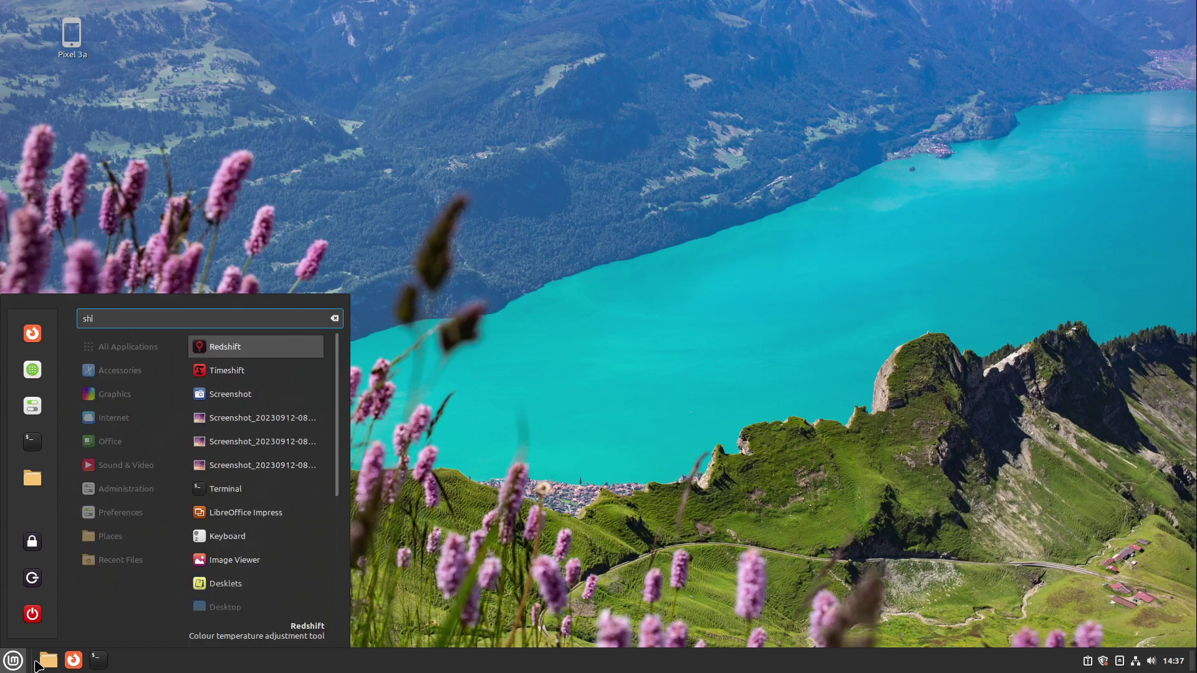
{"action": "key", "text": "BackSpace"}
{"action": "type", "text": "otwe"}
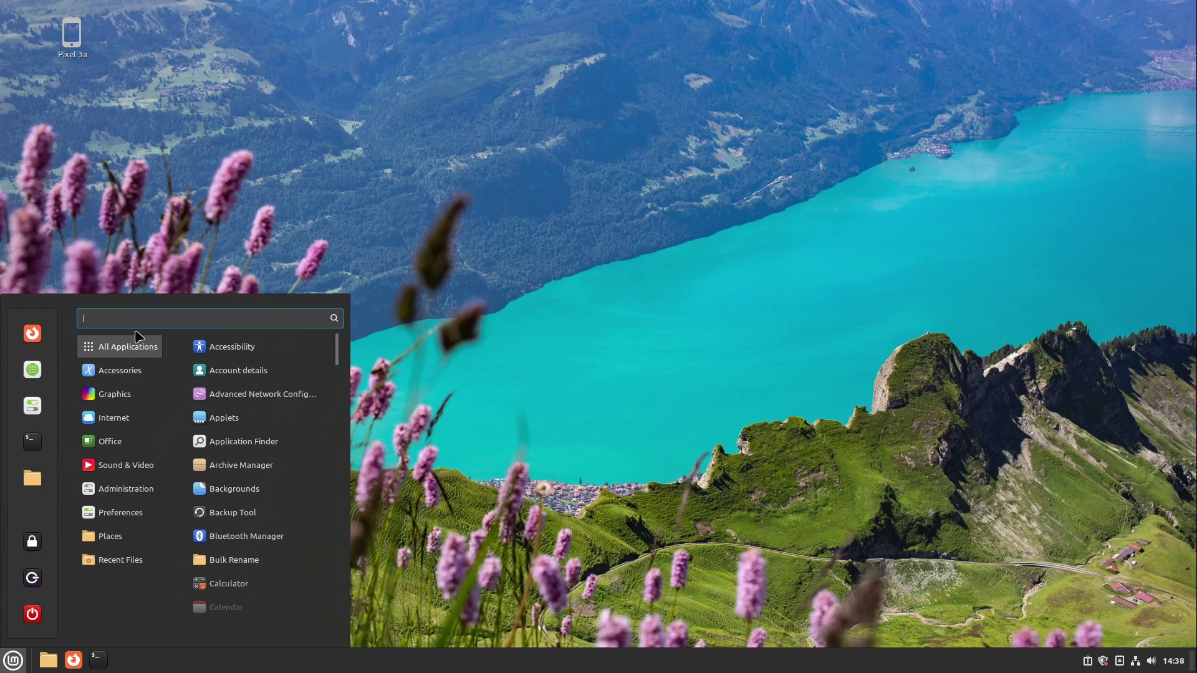
Step: Launch Linux-Assistant from the Mint menu search
{"action": "type", "text": "a"}
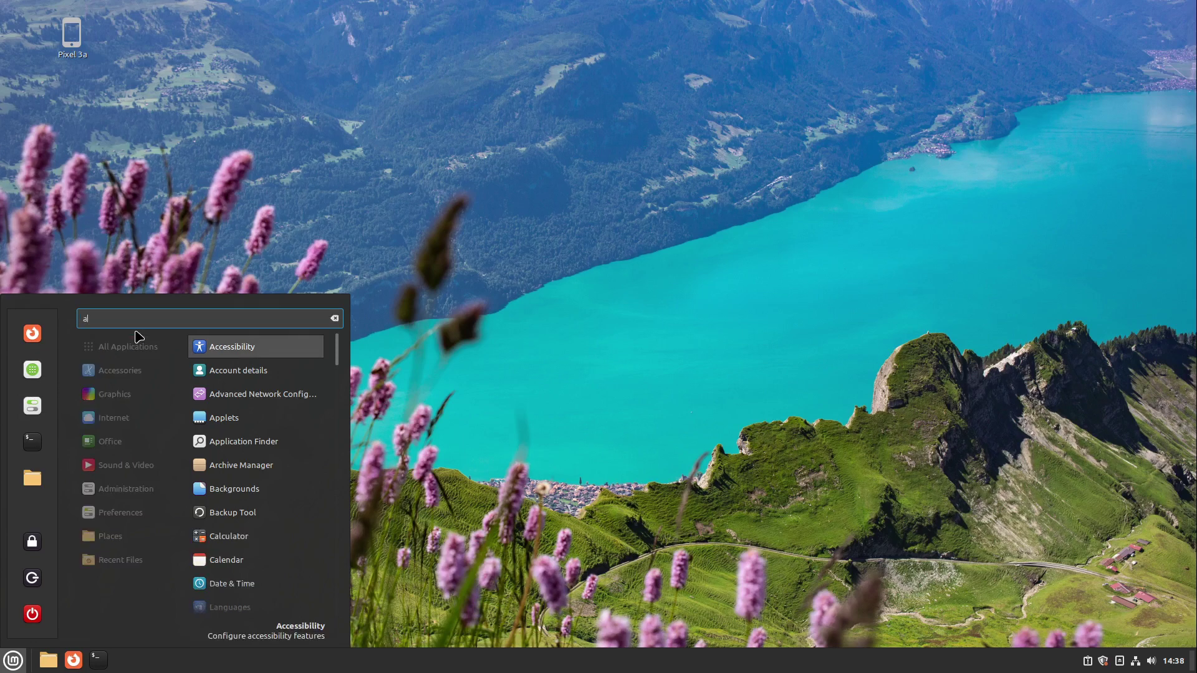
{"action": "key", "text": "BackSpace"}
{"action": "type", "text": "welc"}
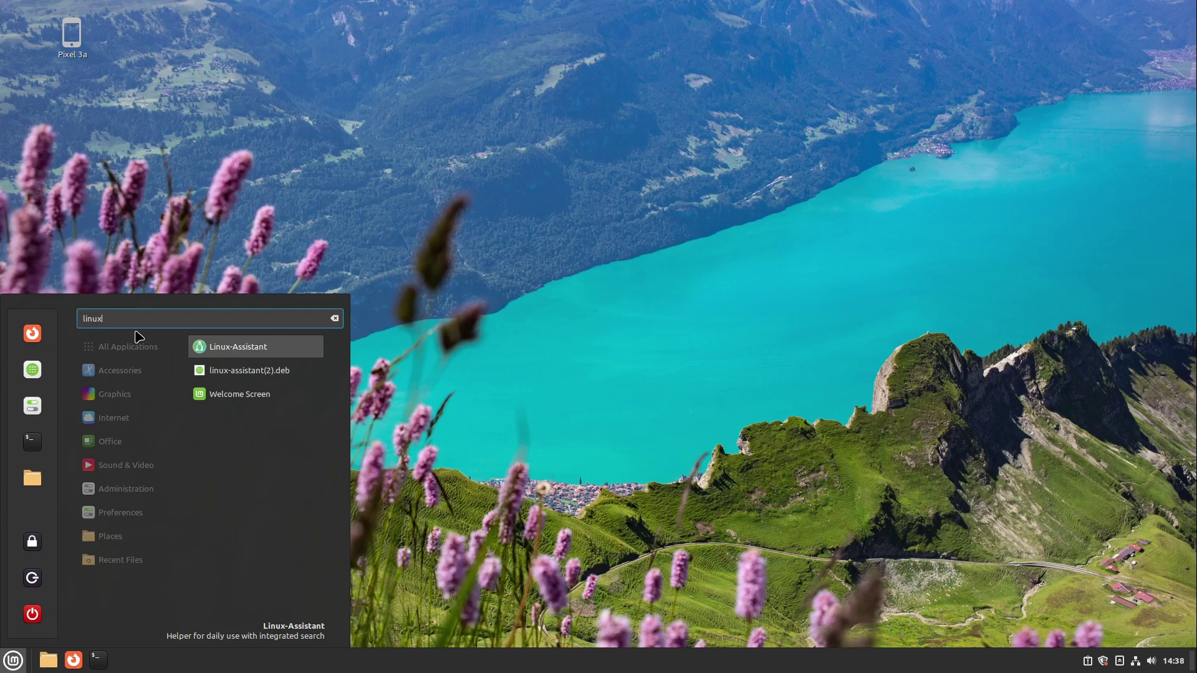
{"action": "key", "text": "Return"}
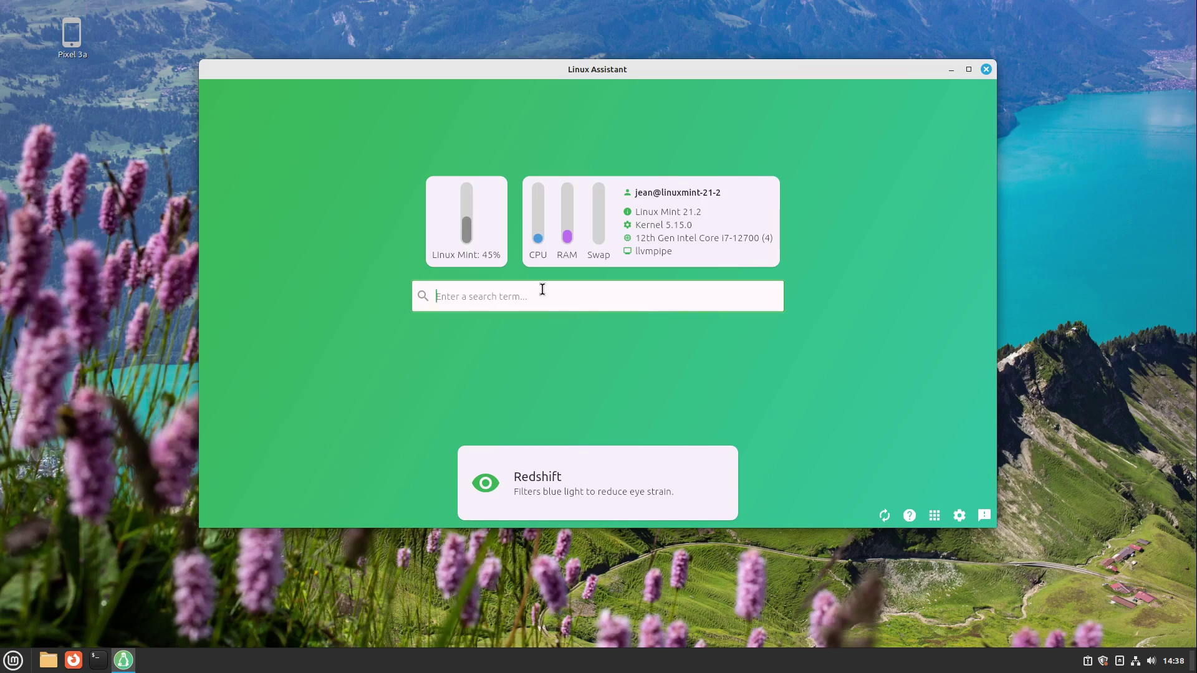
Step: Install Shotwell as a Flatpak, authorising with the account password
{"action": "type", "text": "shotwe"}
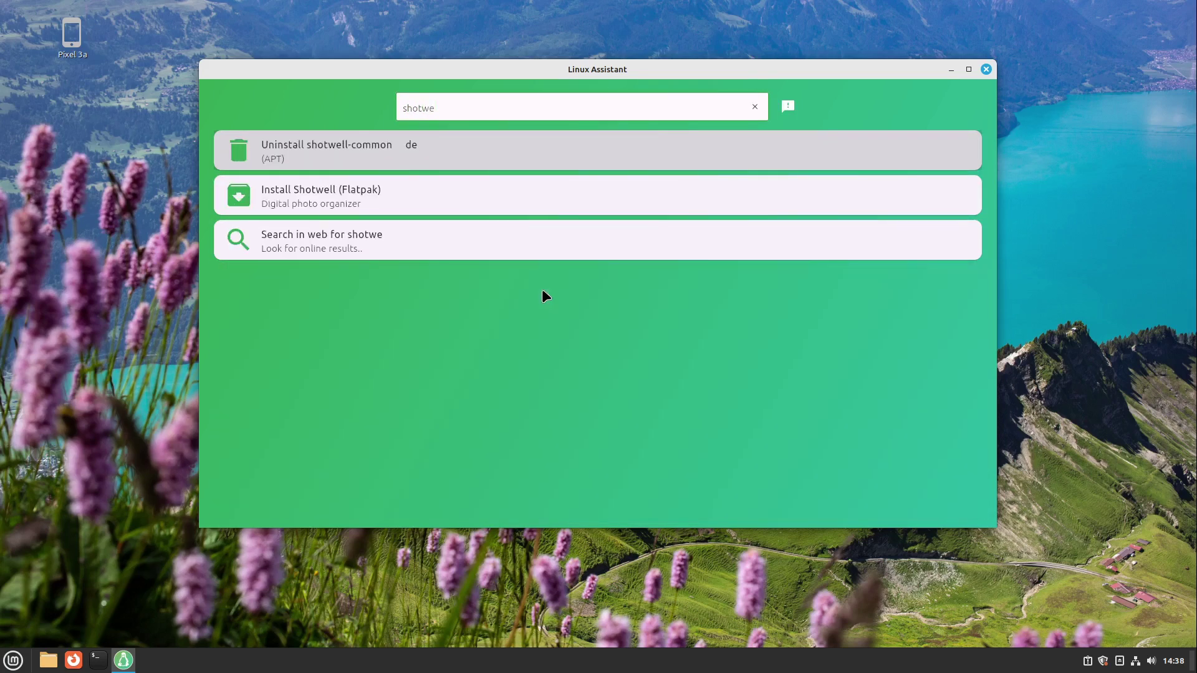
{"action": "key", "text": "Down"}
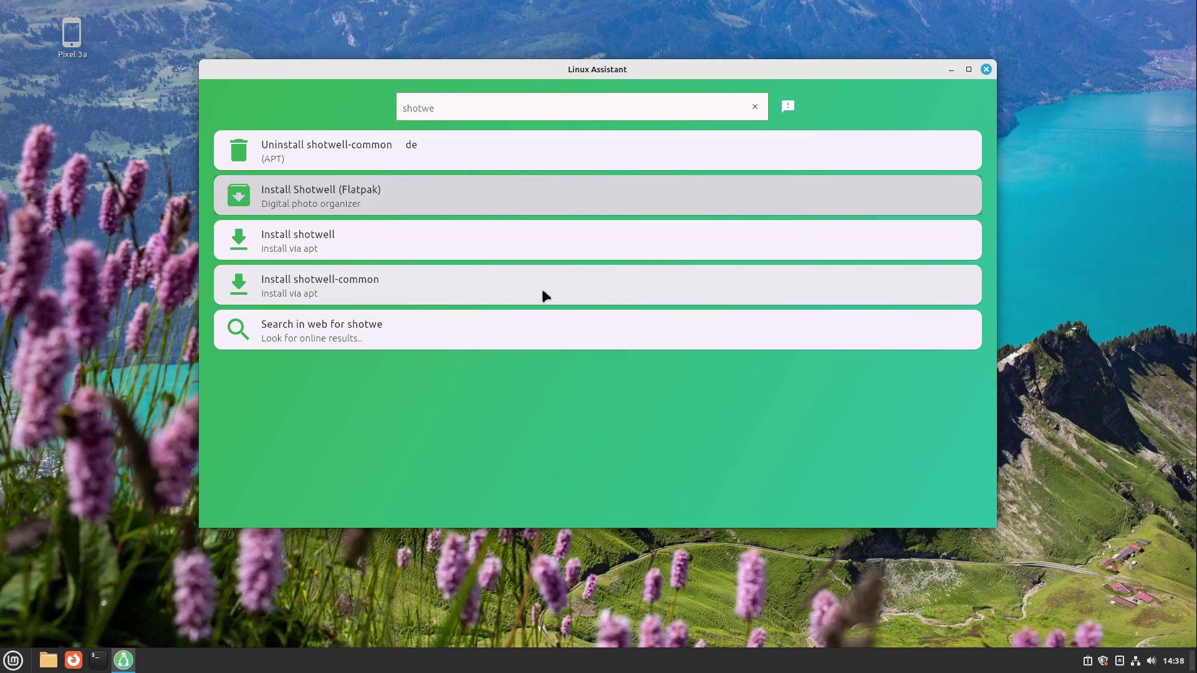
{"action": "key", "text": "Return"}
{"action": "type", "text": "********"}
{"action": "left_click", "coordinate": [772, 404]}
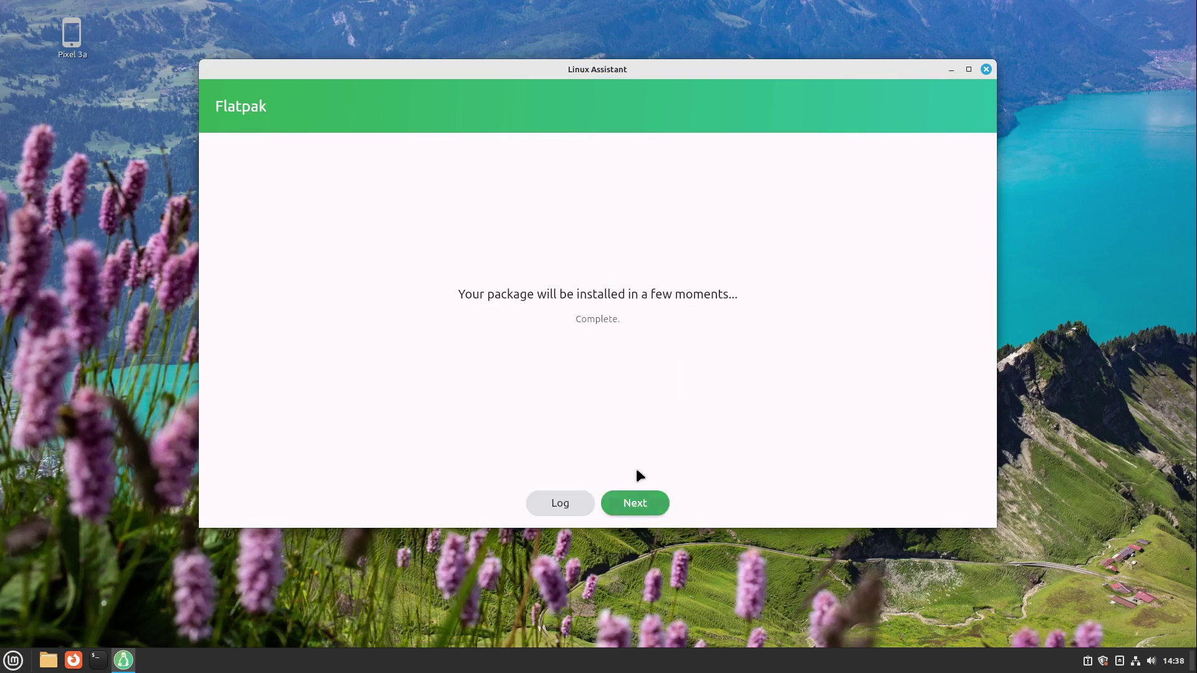
{"action": "left_click", "coordinate": [640, 504]}
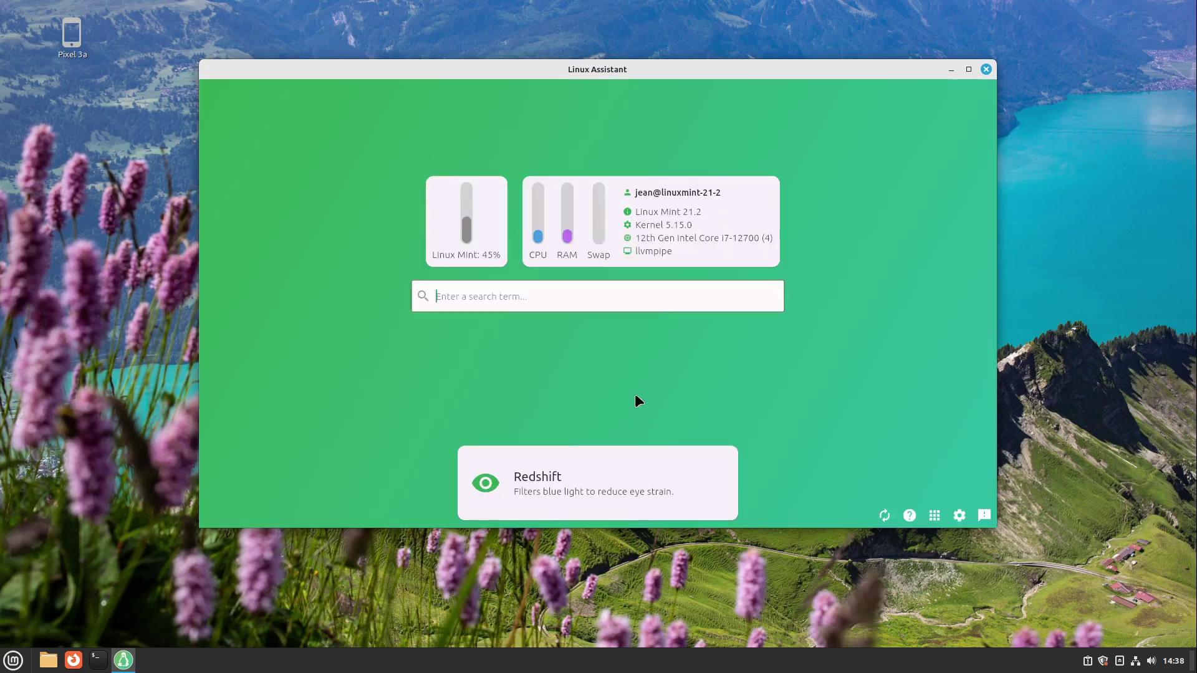
Step: Launch Shotwell by searching 'sh' in the assistant
{"action": "left_click", "coordinate": [614, 307]}
{"action": "type", "text": "sh"}
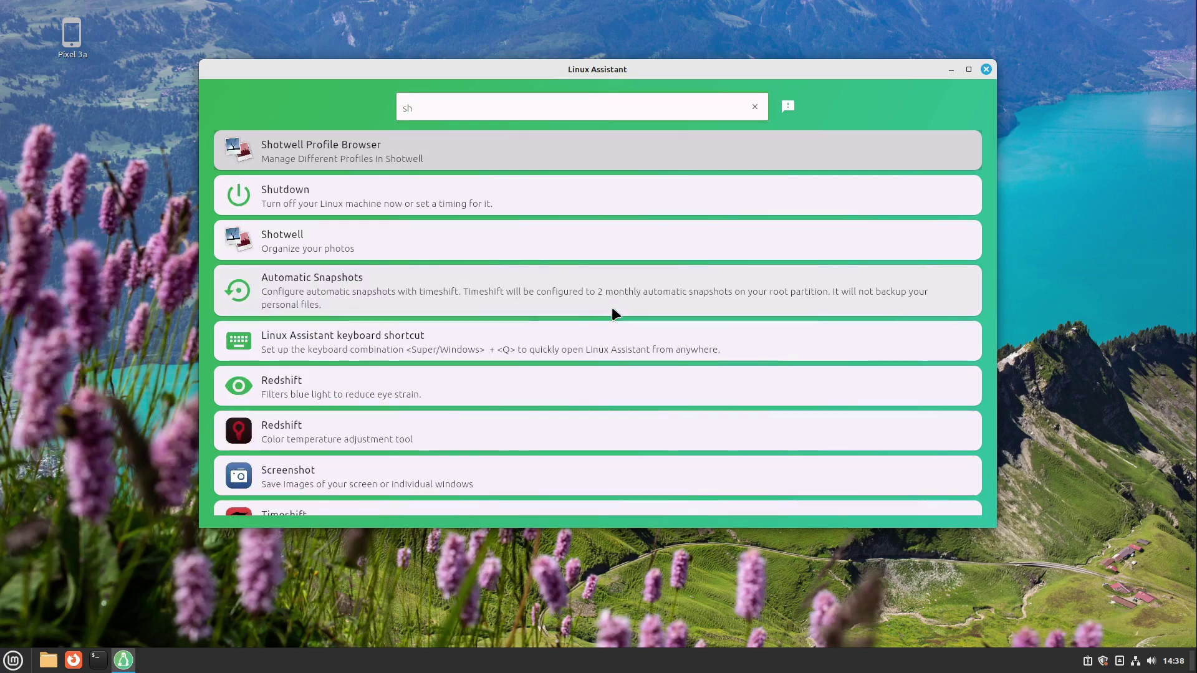
{"action": "key", "text": "Return"}
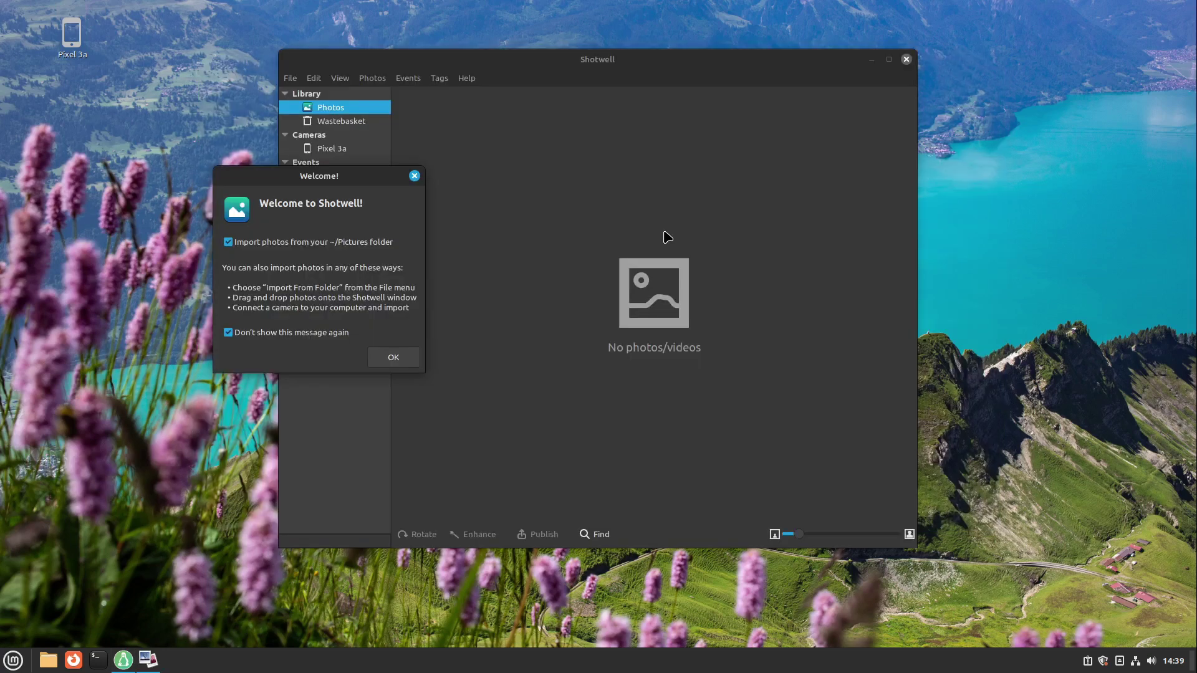
Step: Import the two photos from ~/Pictures via the Welcome dialog and acknowledge completion
{"action": "left_click", "coordinate": [403, 358]}
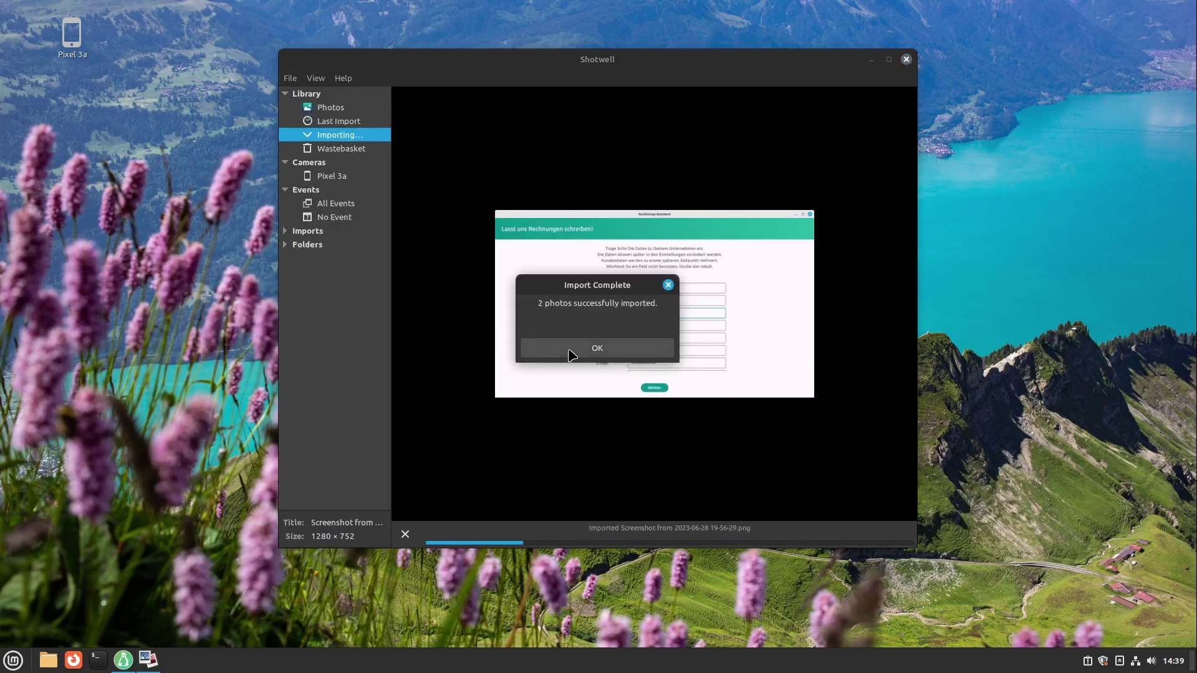
{"action": "left_click", "coordinate": [571, 353]}
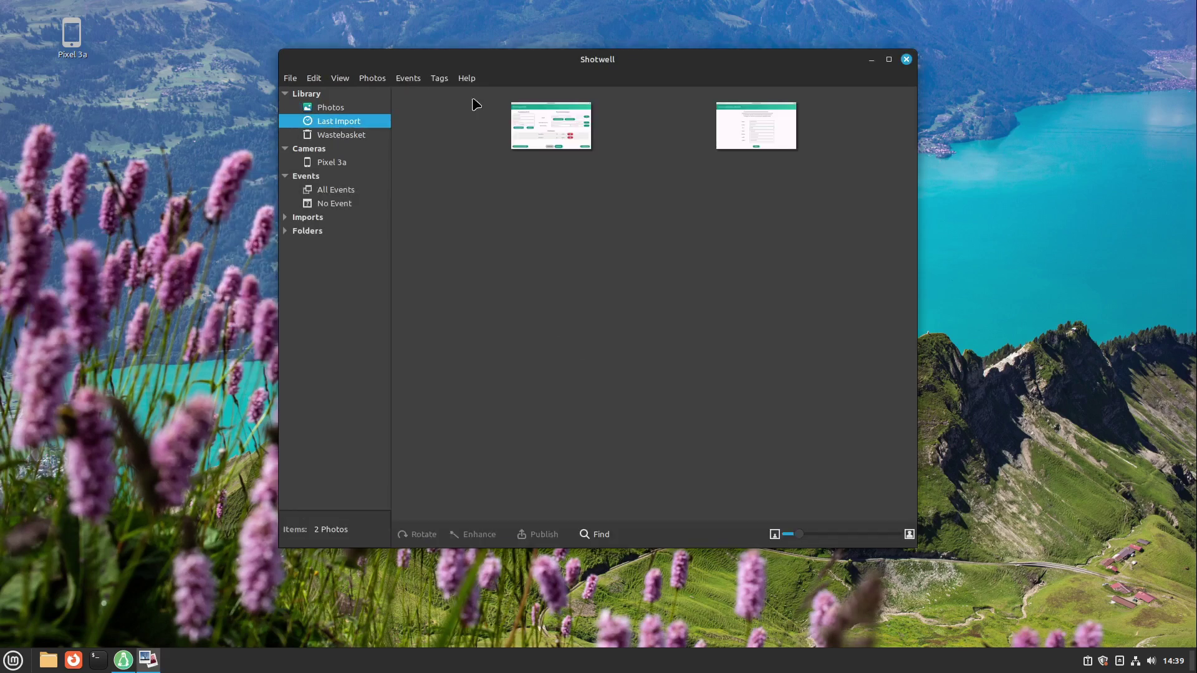
{"action": "left_click_drag", "start_coordinate": [517, 68], "coordinate": [514, 103]}
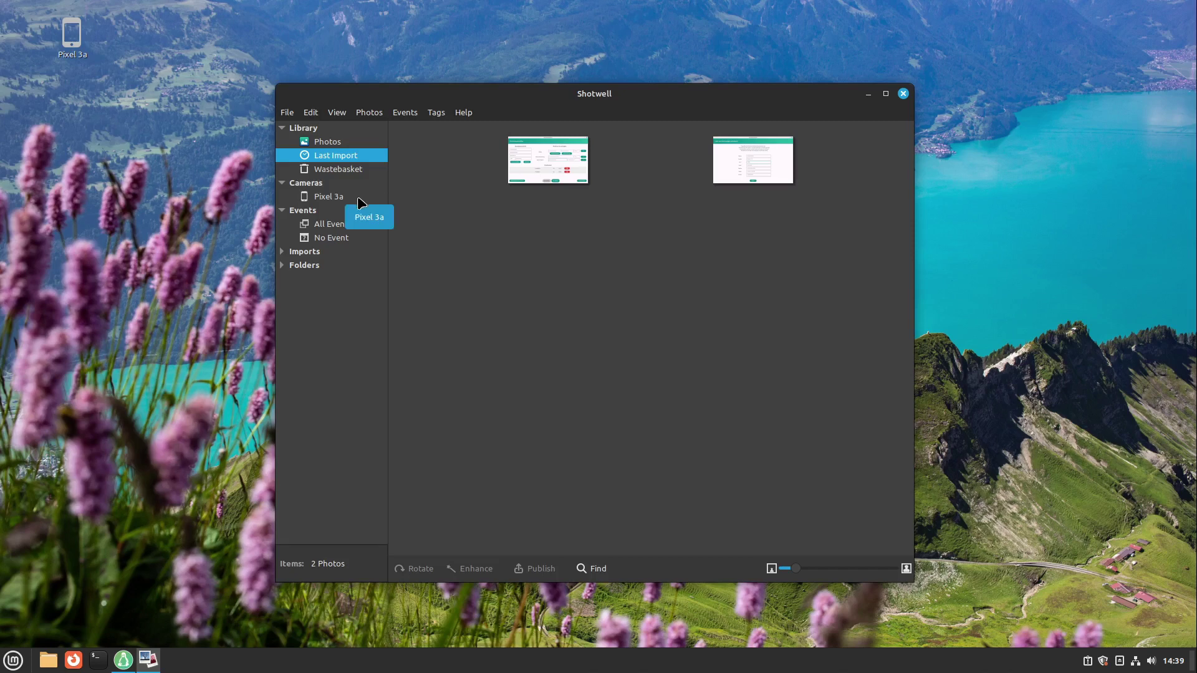
Step: Maximise Shotwell, open the Pixel 3a under Cameras, and dismiss the camera-locked error
{"action": "double_click", "coordinate": [534, 102]}
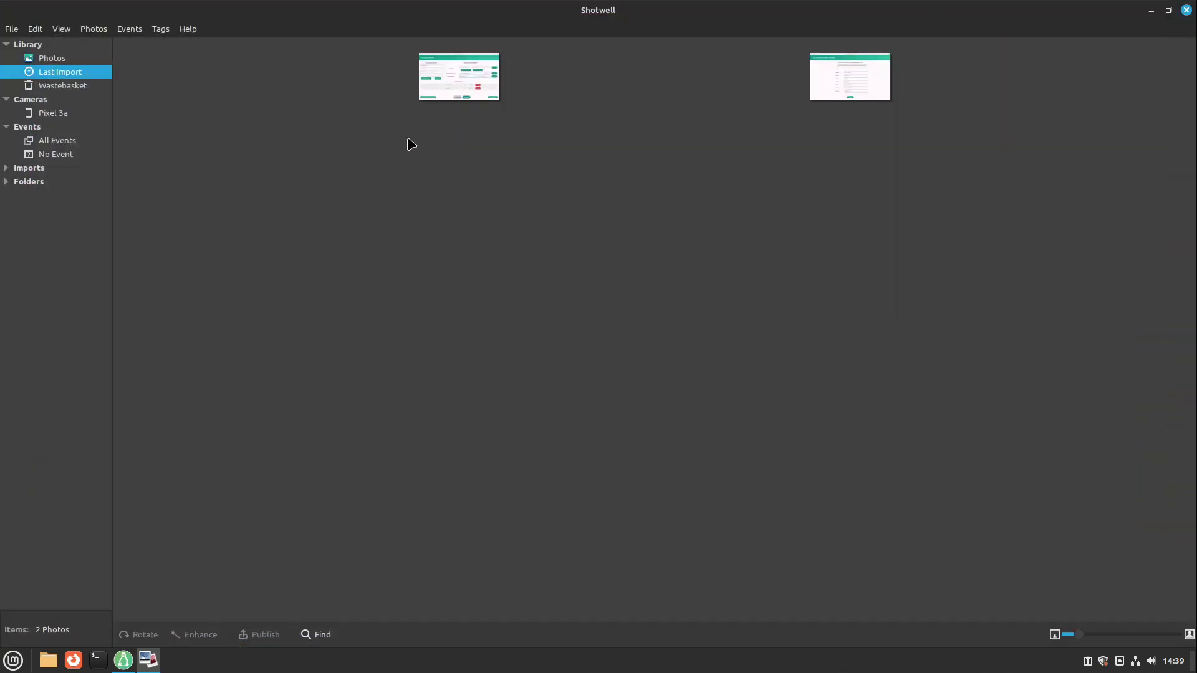
{"action": "left_click", "coordinate": [55, 112]}
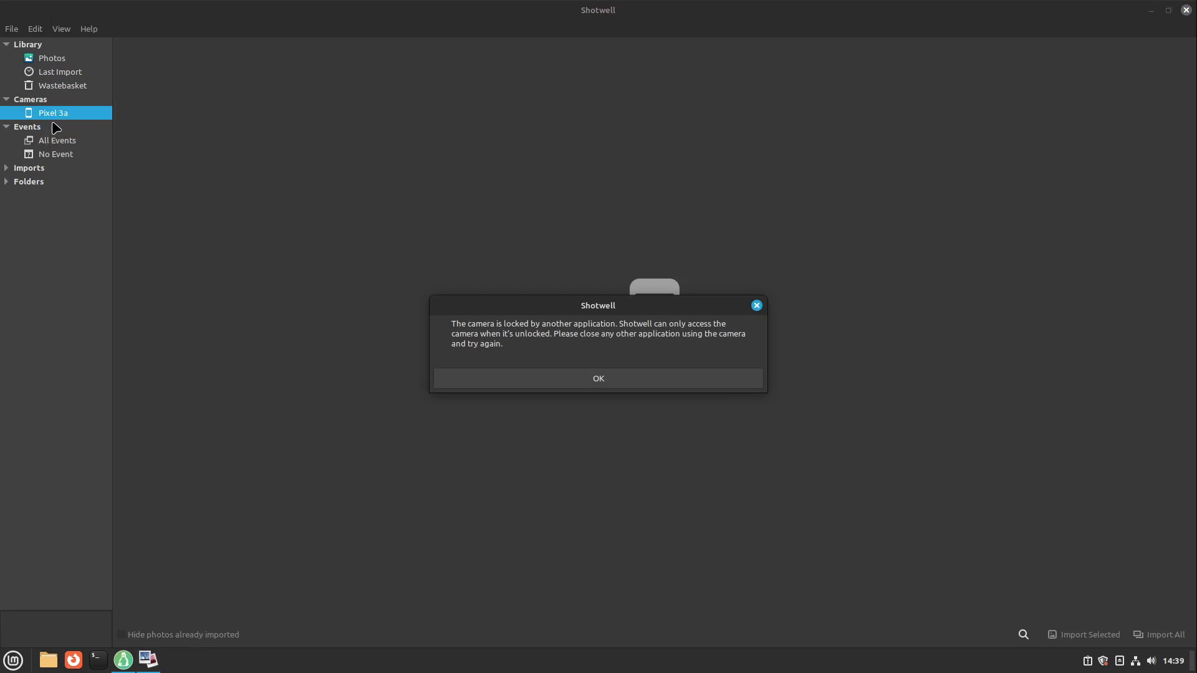
{"action": "left_click", "coordinate": [651, 380]}
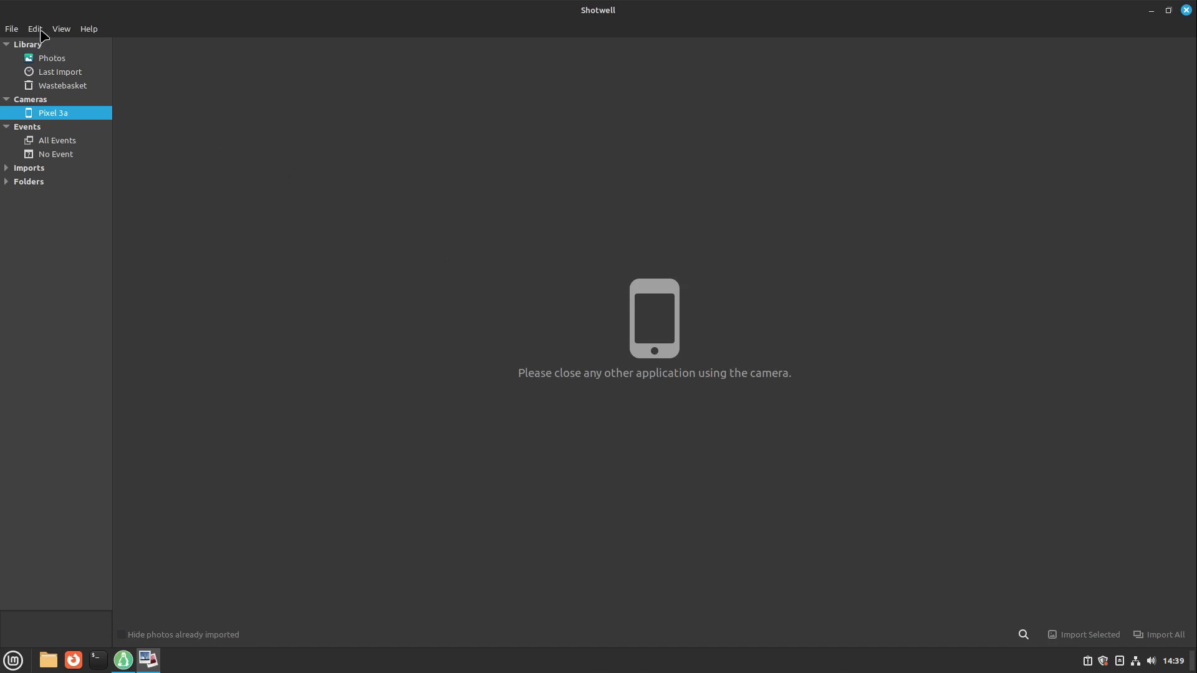
Step: Import the 49 photos from the Pixel 3a folder, copying them into the Shotwell library
{"action": "left_click", "coordinate": [17, 29]}
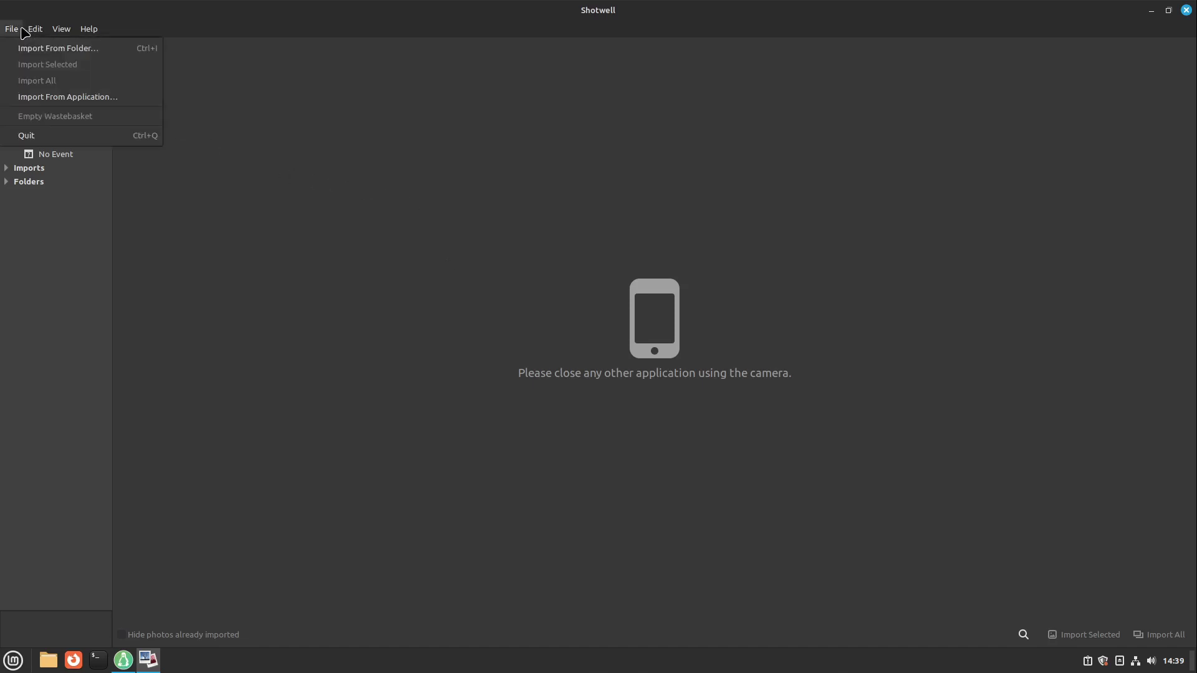
{"action": "mouse_move", "coordinate": [35, 28]}
{"action": "left_click", "coordinate": [19, 46]}
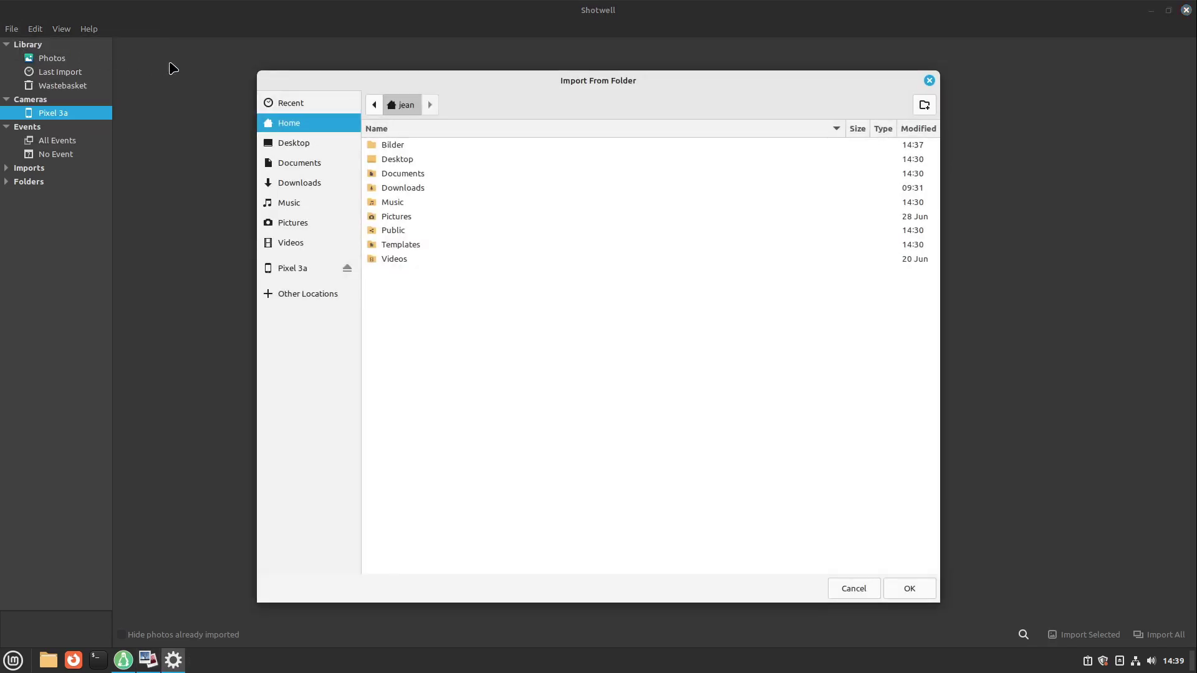
{"action": "left_click", "coordinate": [305, 268]}
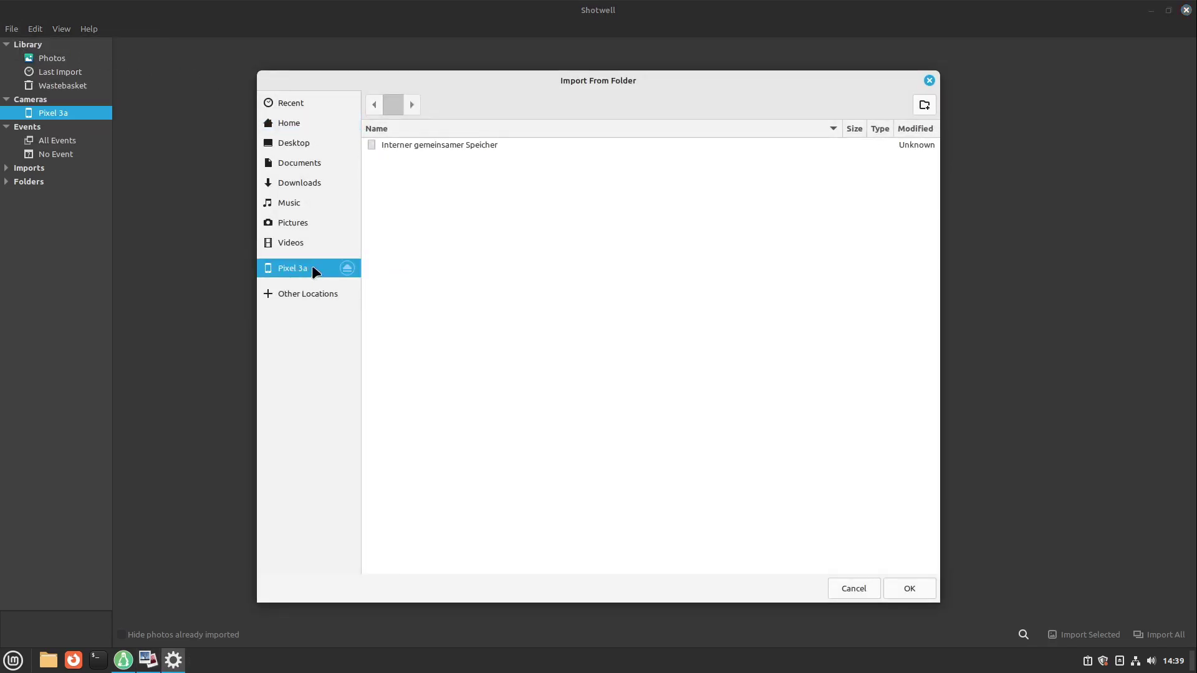
{"action": "left_click", "coordinate": [912, 589]}
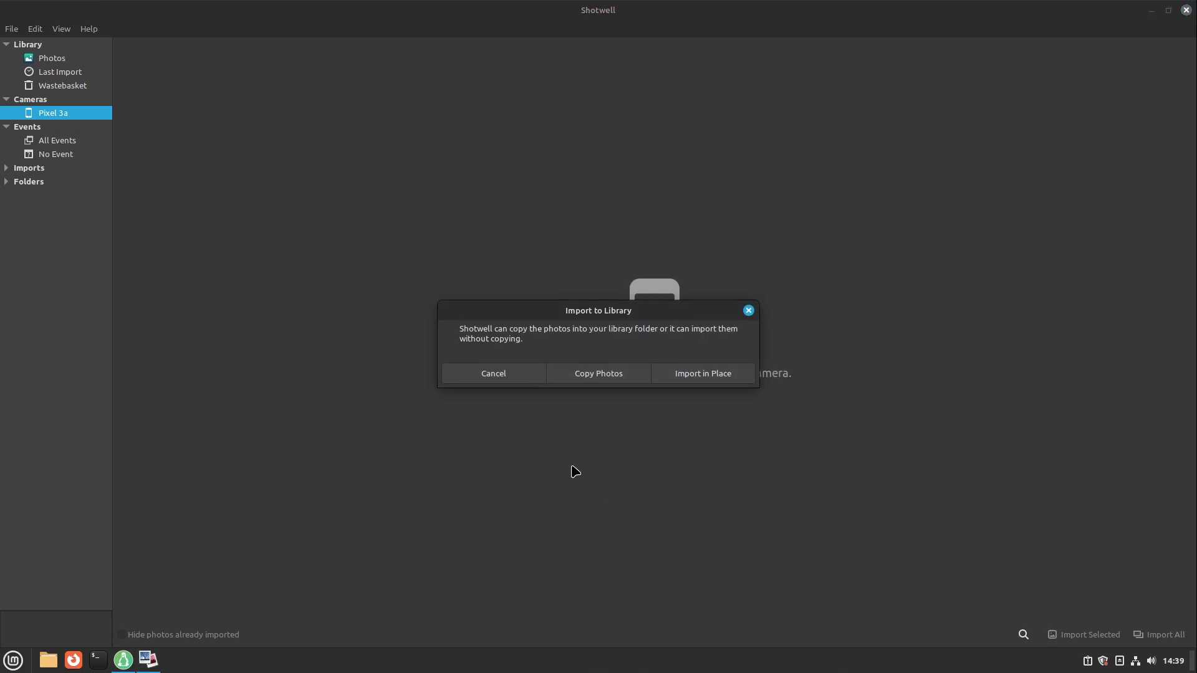
{"action": "left_click", "coordinate": [599, 377]}
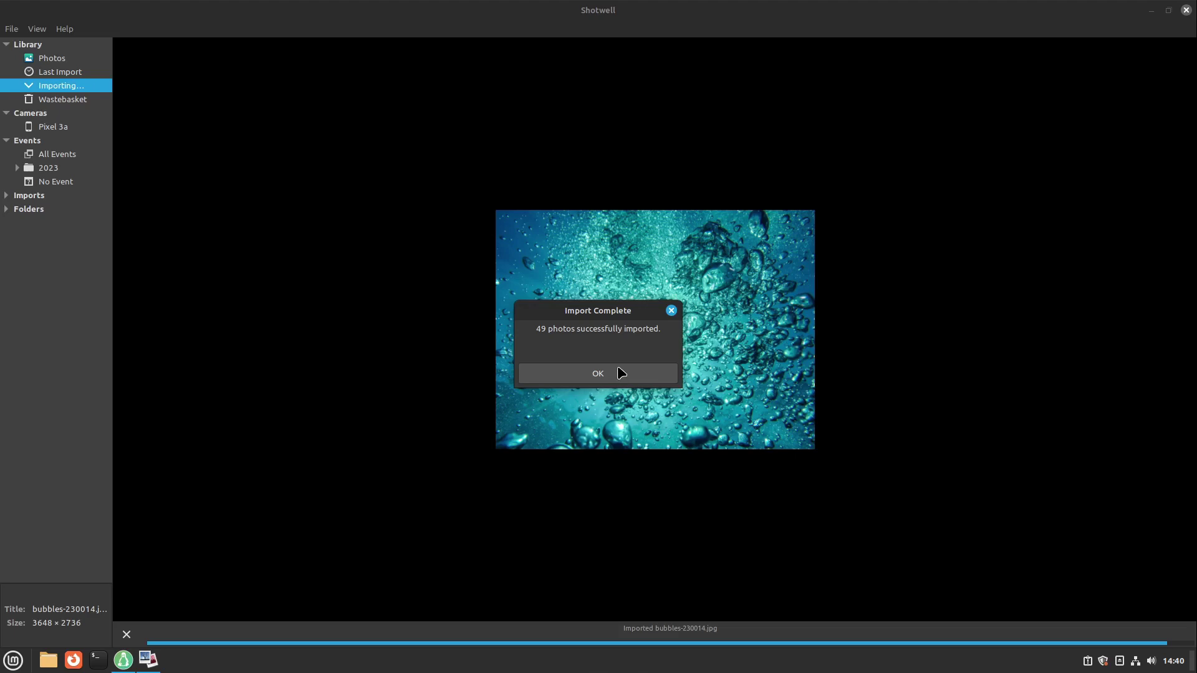
{"action": "left_click", "coordinate": [614, 374]}
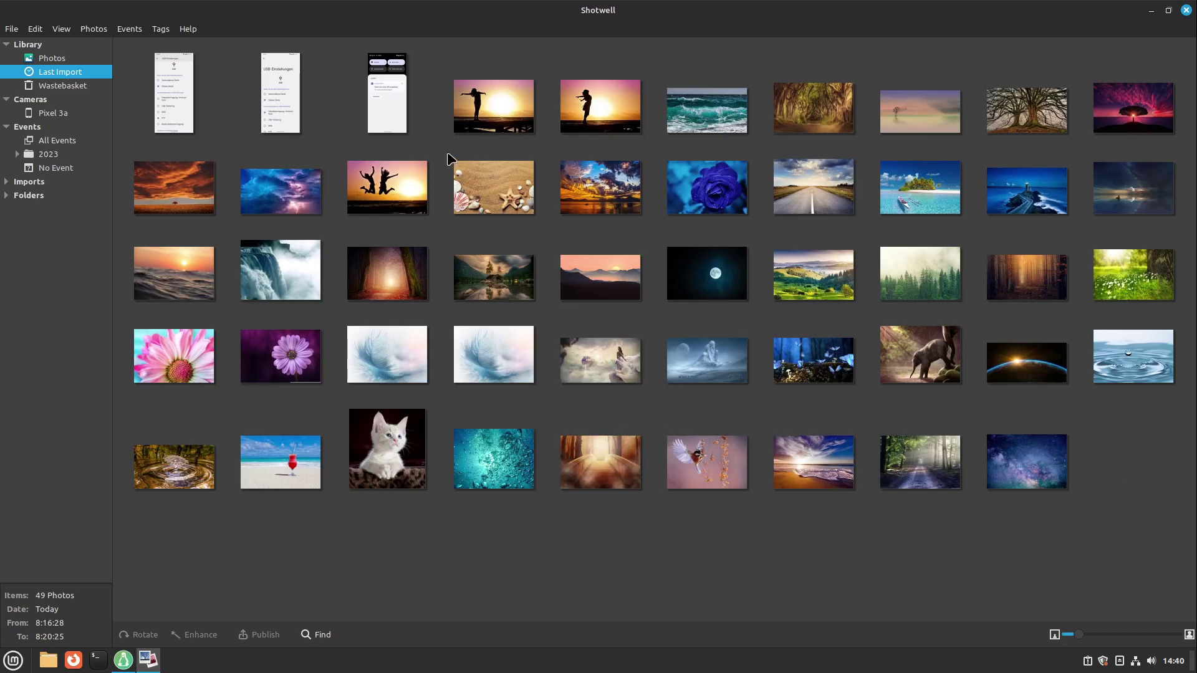
Step: Select the three phone screenshots in Last Import and delete them, leaving 46 photos
{"action": "left_click_drag", "start_coordinate": [439, 93], "coordinate": [125, 48]}
{"action": "key", "text": "Delete"}
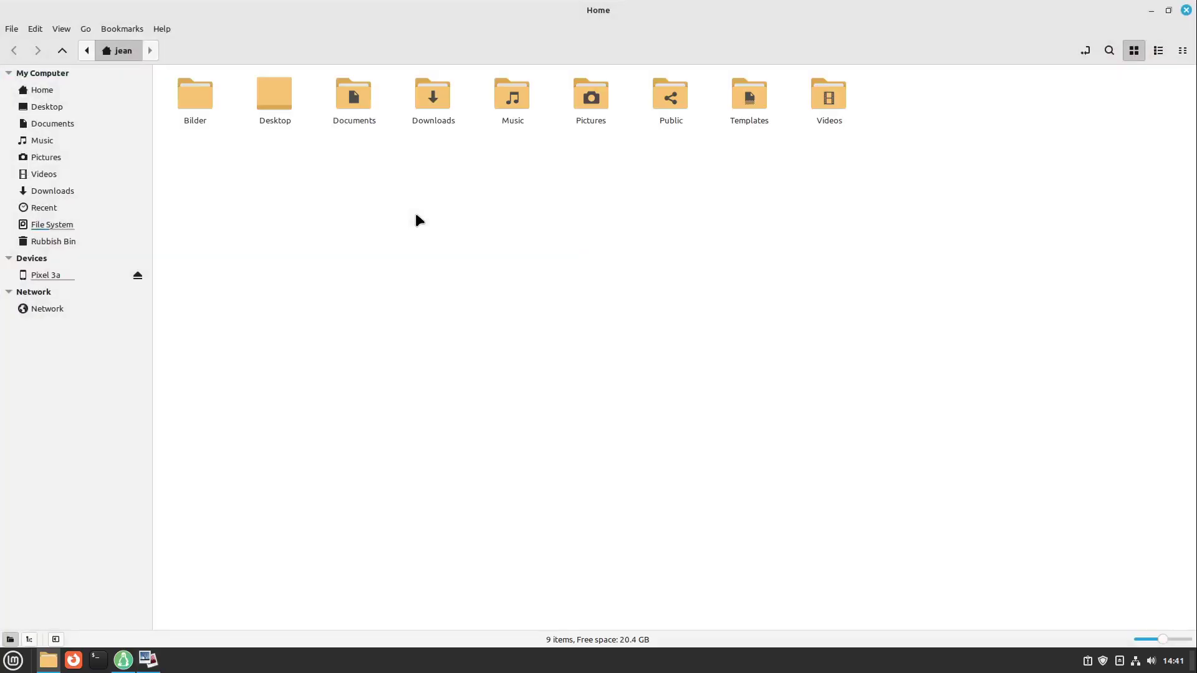
Step: View the 49 imported files in Pictures/2023/09/12 in Files, then close the file manager
{"action": "double_click", "coordinate": [601, 97]}
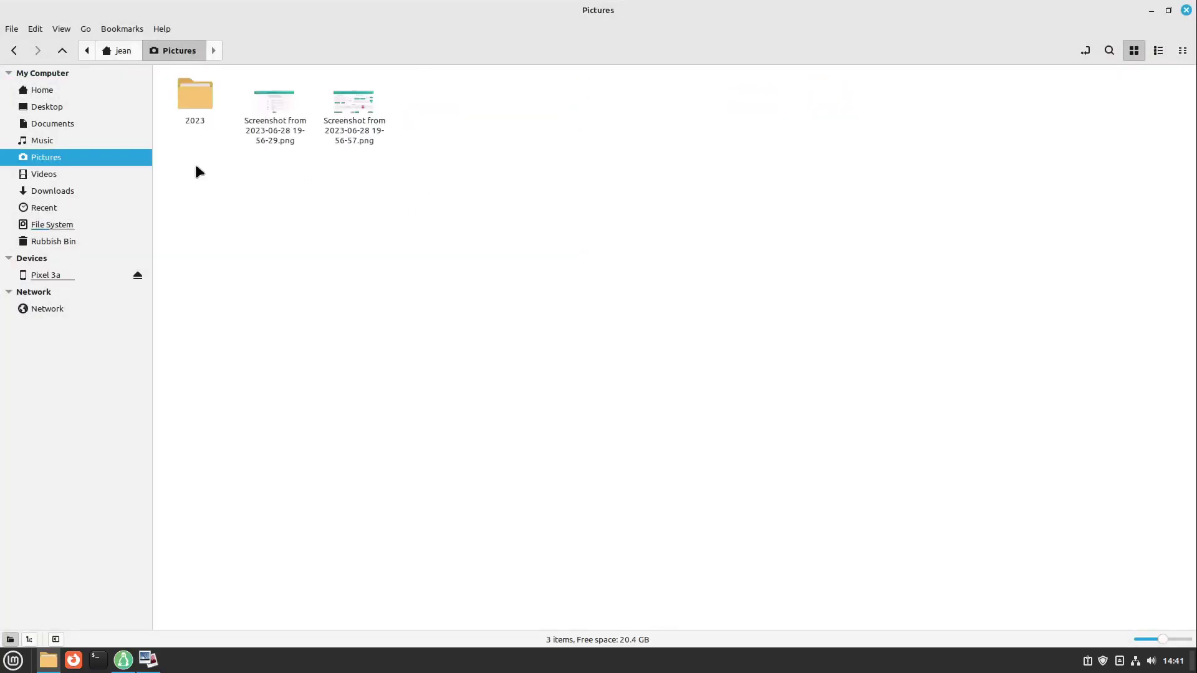
{"action": "double_click", "coordinate": [199, 99]}
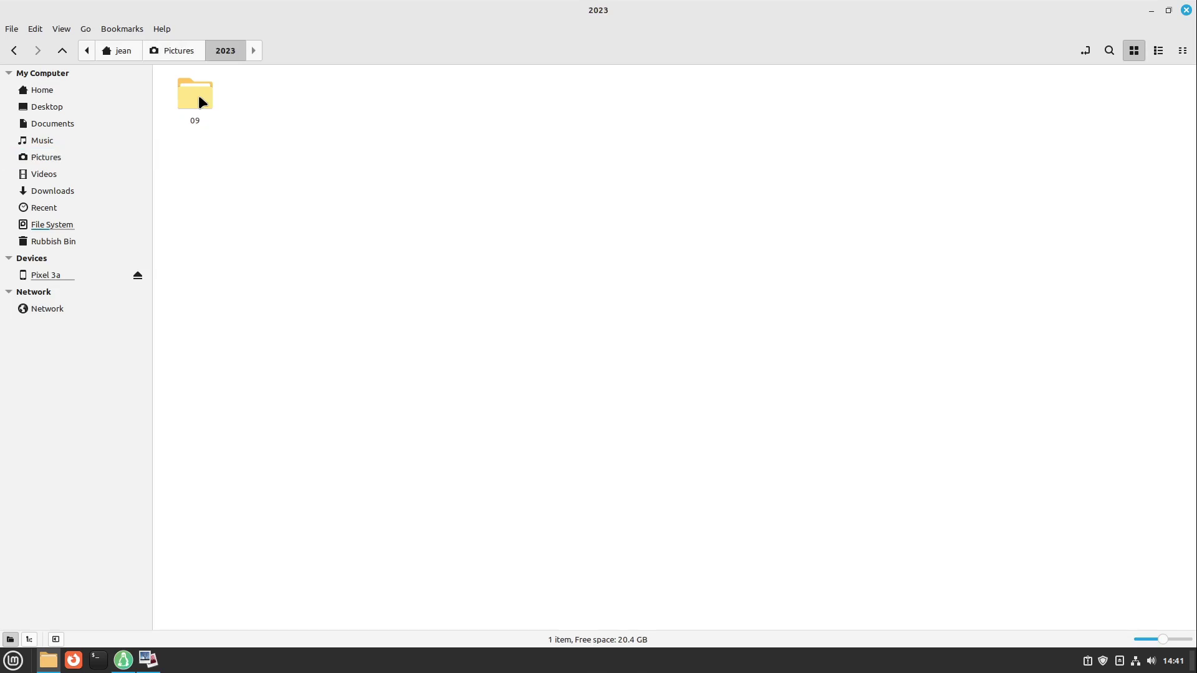
{"action": "double_click", "coordinate": [200, 99]}
{"action": "double_click", "coordinate": [193, 91]}
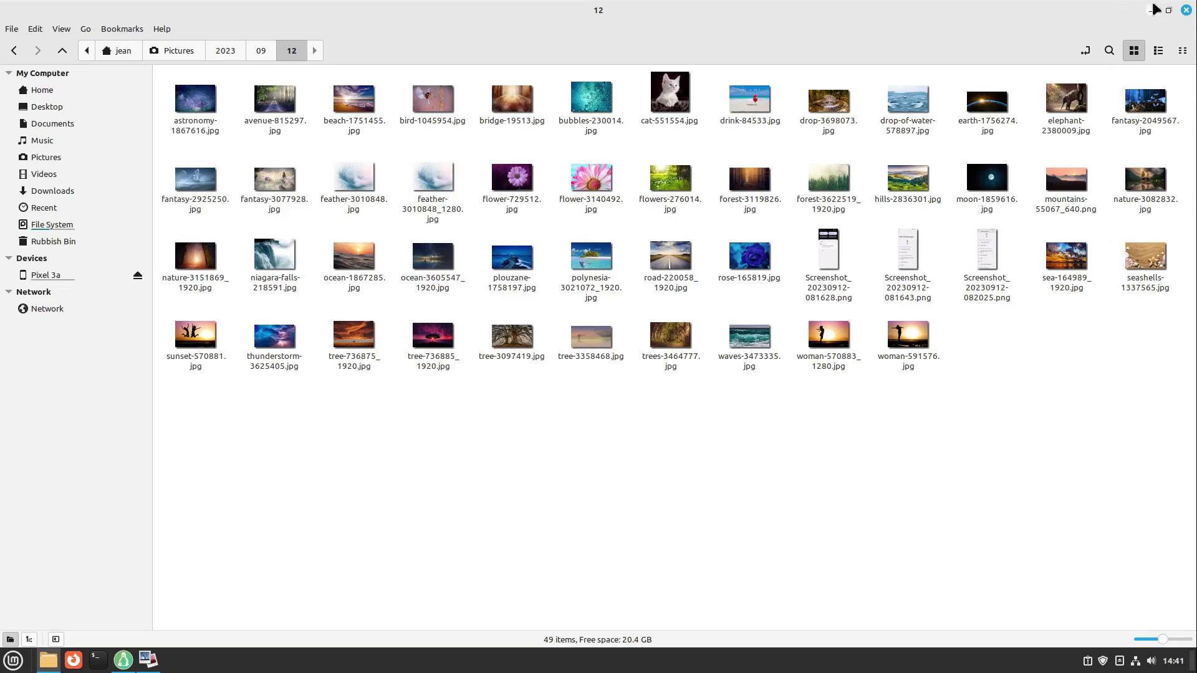
{"action": "left_click", "coordinate": [1186, 10]}
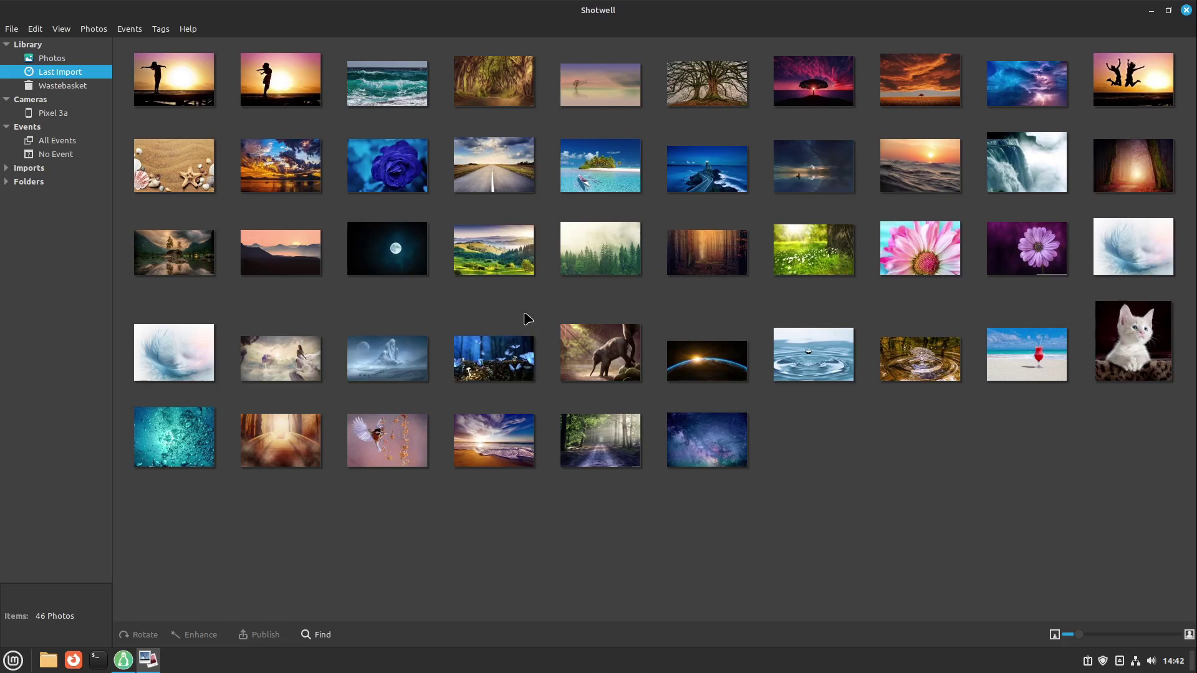
Step: Open the lone tree photo, auto-enhance it, then revert it to the original
{"action": "double_click", "coordinate": [570, 78]}
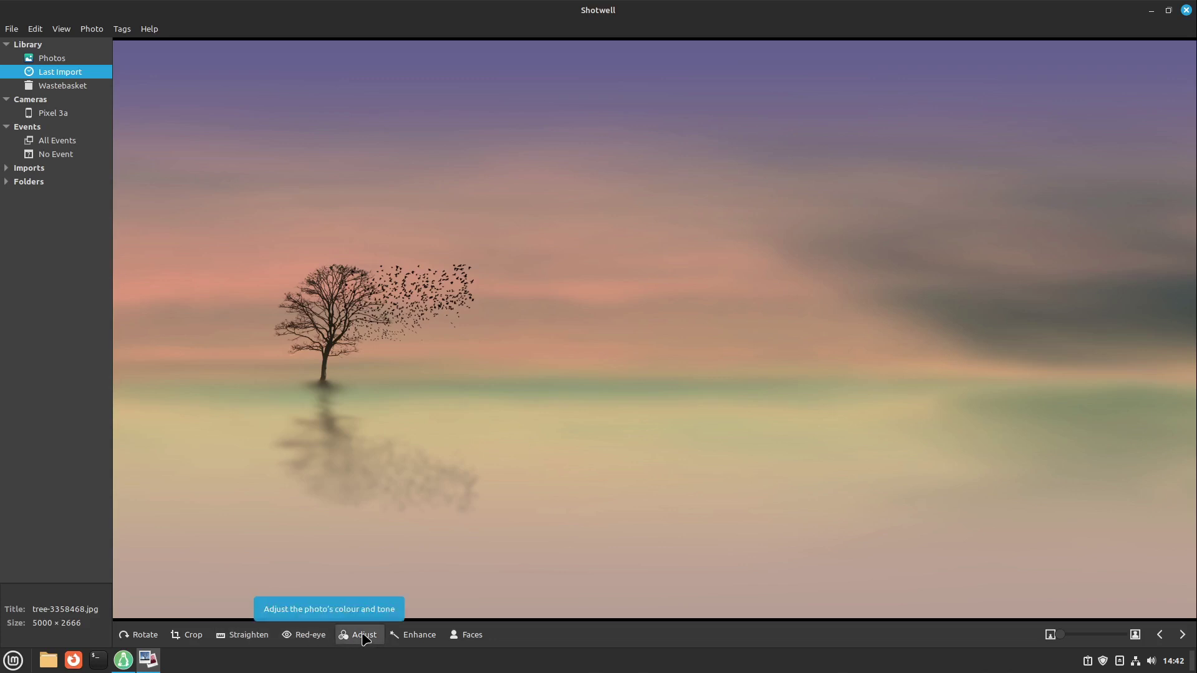
{"action": "left_click", "coordinate": [411, 637]}
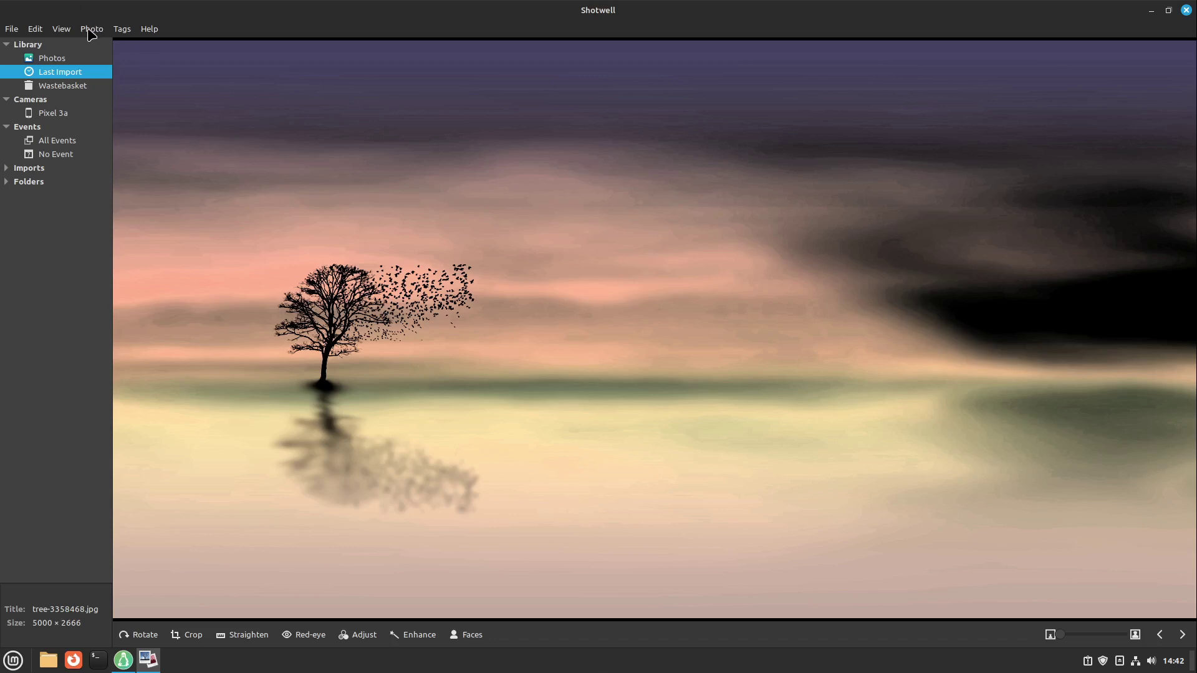
{"action": "left_click", "coordinate": [93, 32]}
{"action": "left_click", "coordinate": [91, 31]}
{"action": "left_click", "coordinate": [95, 31]}
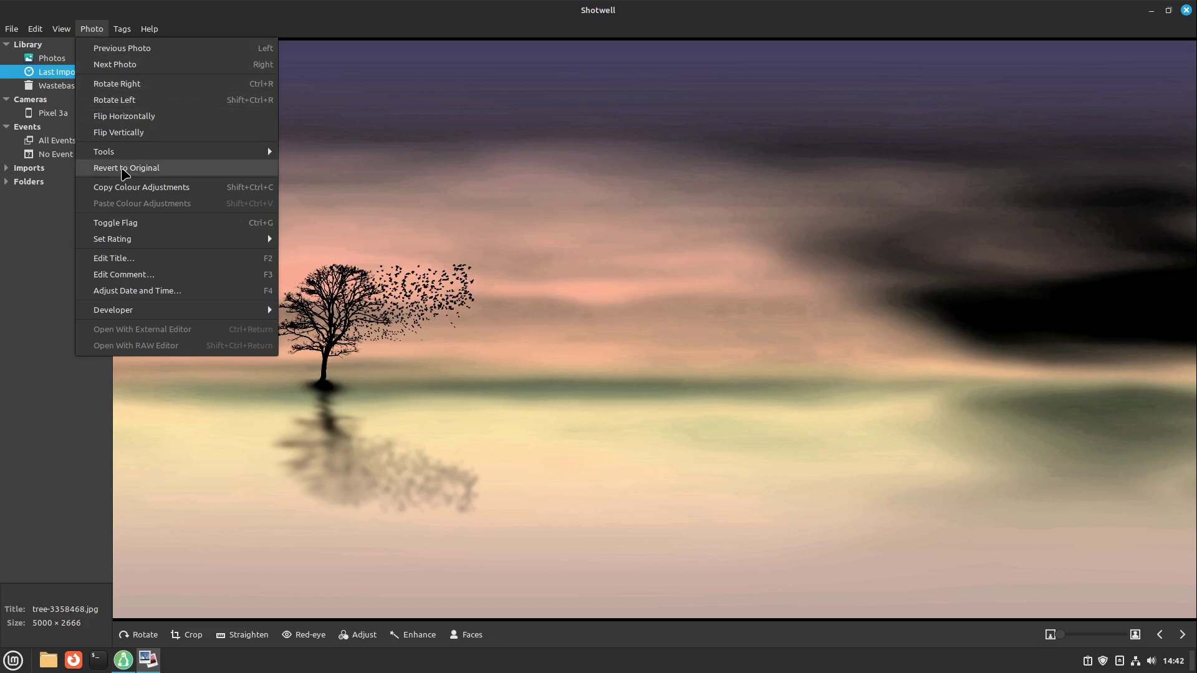
{"action": "left_click", "coordinate": [124, 169]}
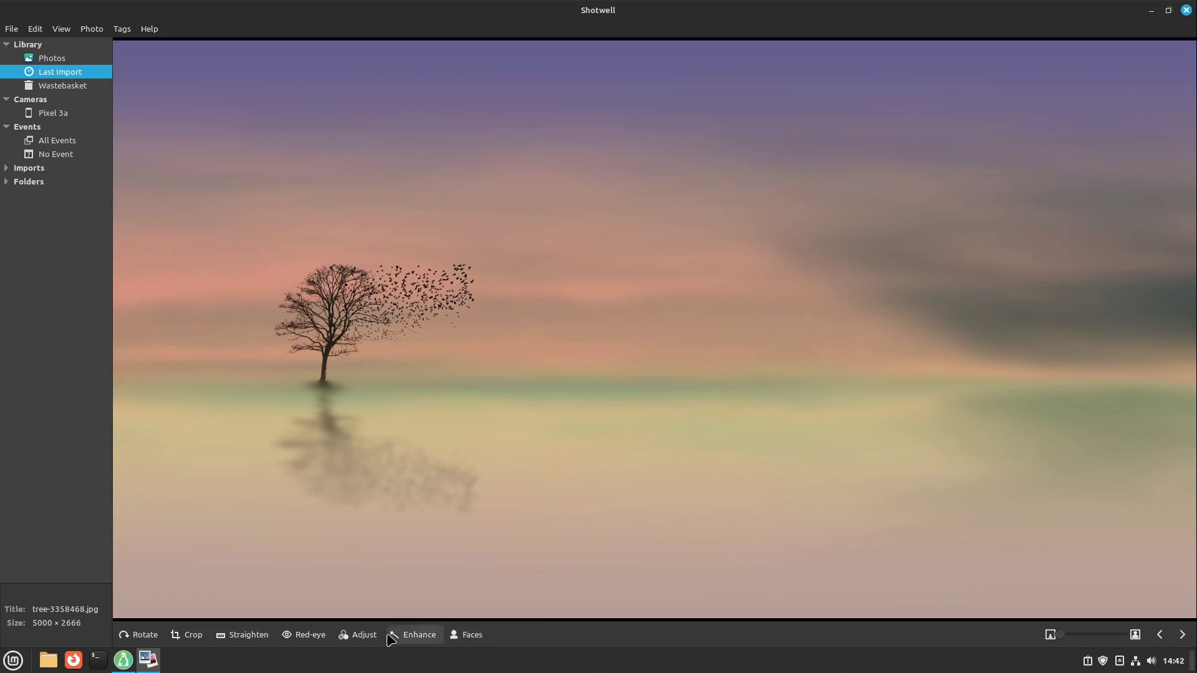
{"action": "left_click", "coordinate": [92, 29]}
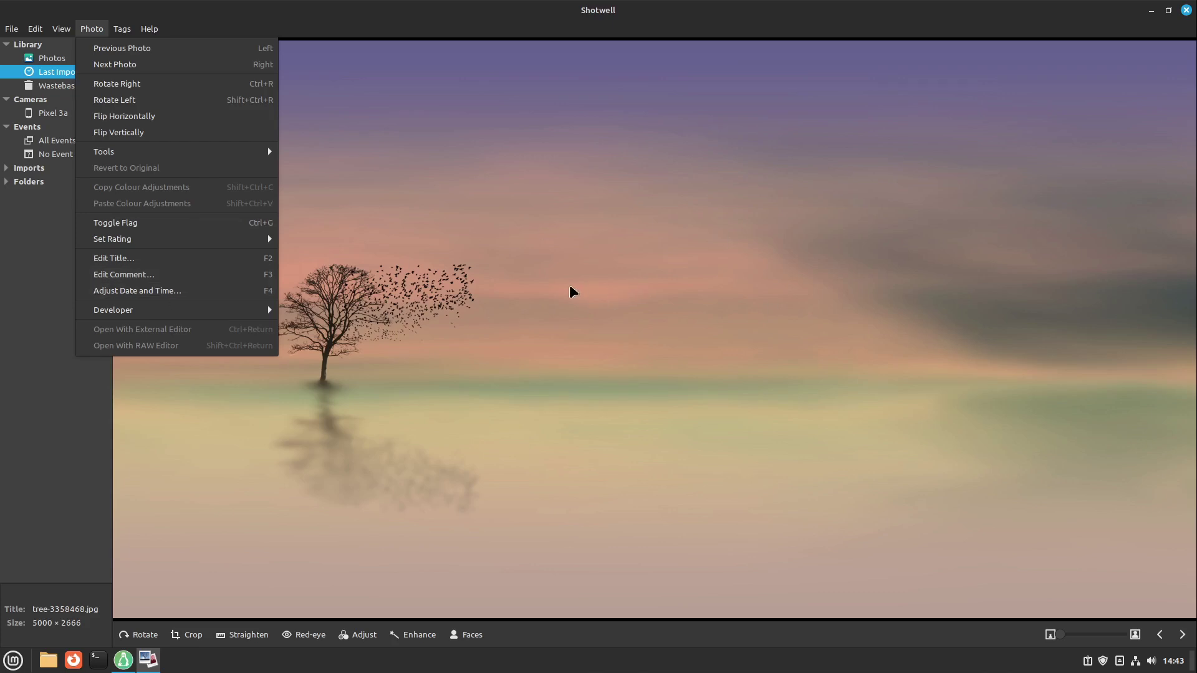
{"action": "left_click", "coordinate": [521, 320]}
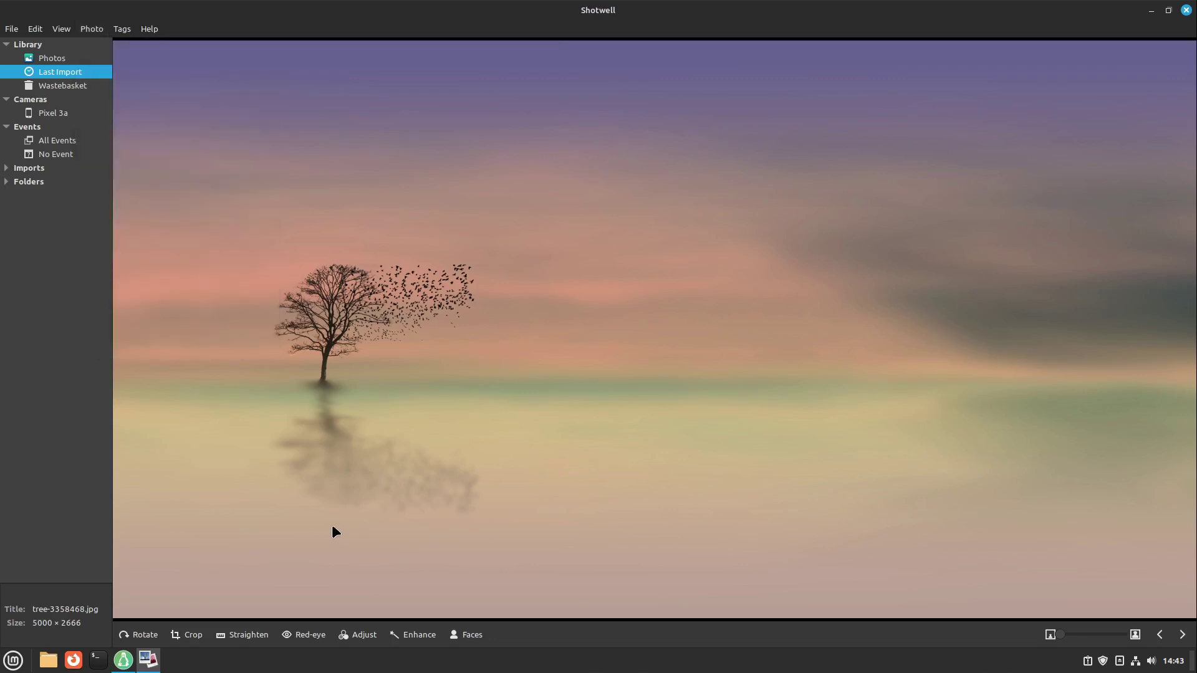
Step: Start a slideshow of the Last Import photos
{"action": "left_click", "coordinate": [70, 70]}
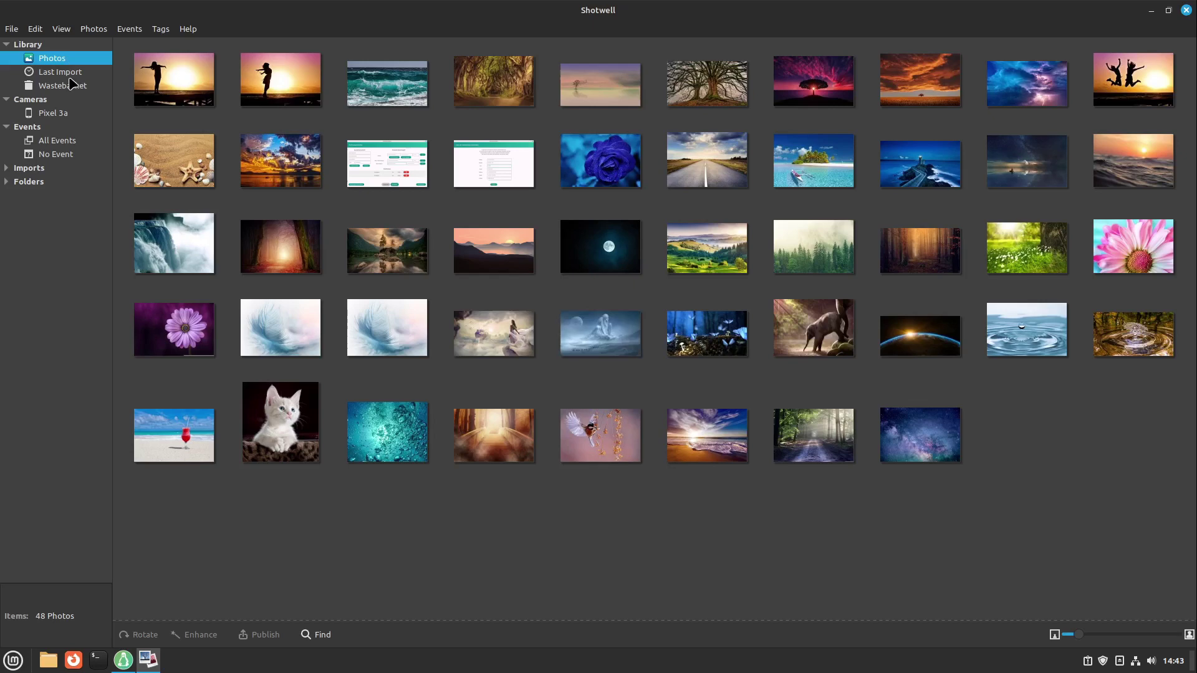
{"action": "left_click", "coordinate": [73, 74]}
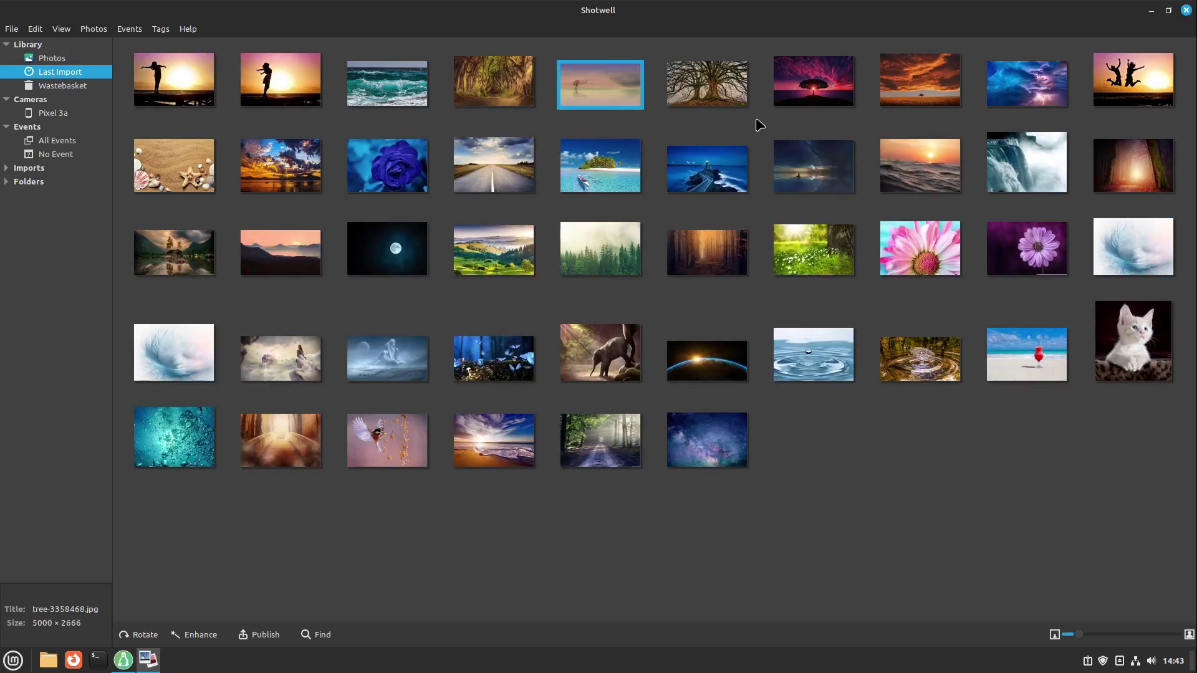
{"action": "left_click", "coordinate": [67, 34]}
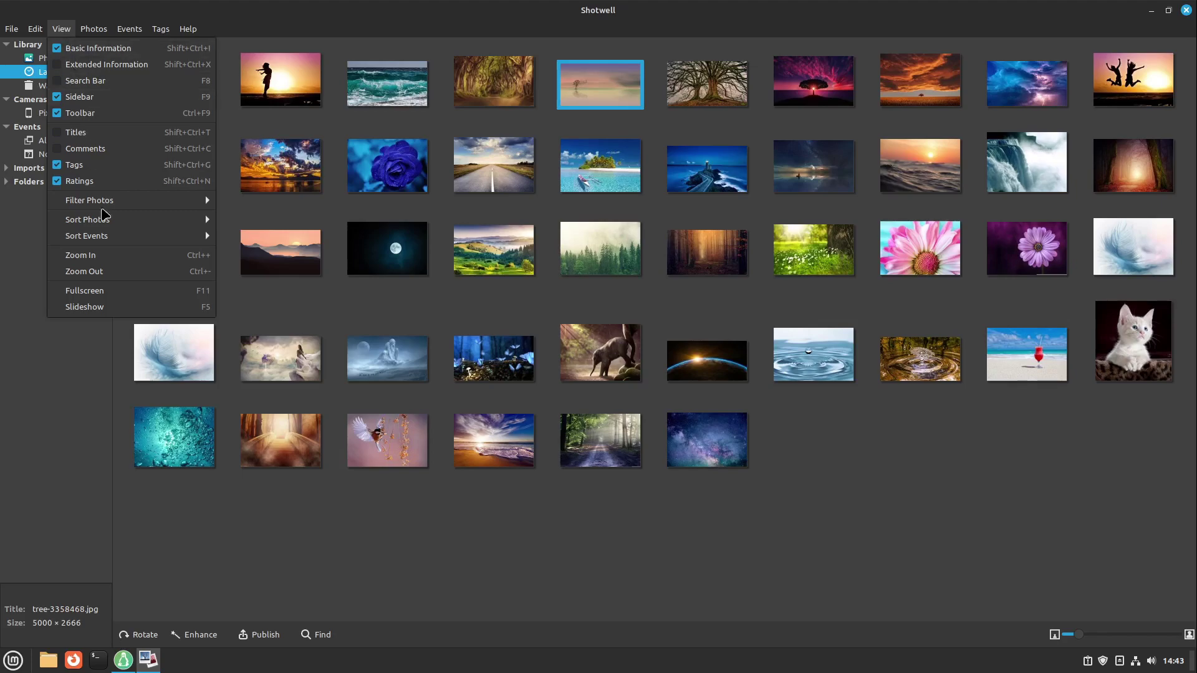
{"action": "left_click", "coordinate": [84, 307]}
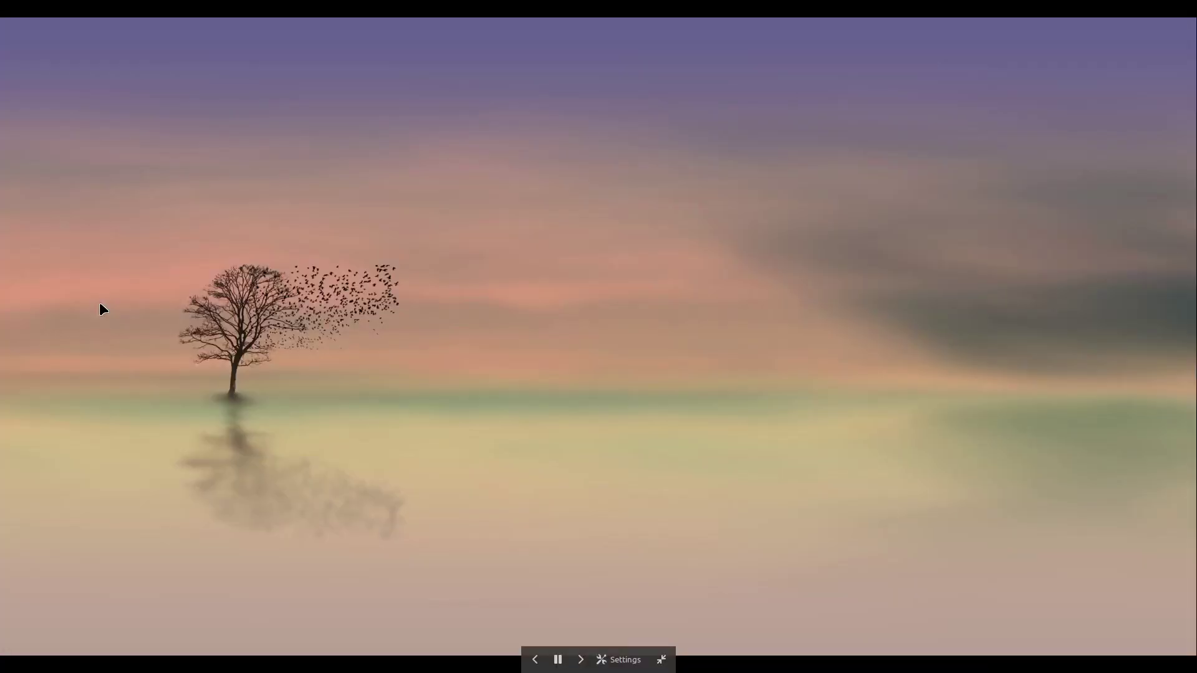
Step: Set the slideshow transition effect to Blinds, then exit fullscreen
{"action": "left_click", "coordinate": [621, 660]}
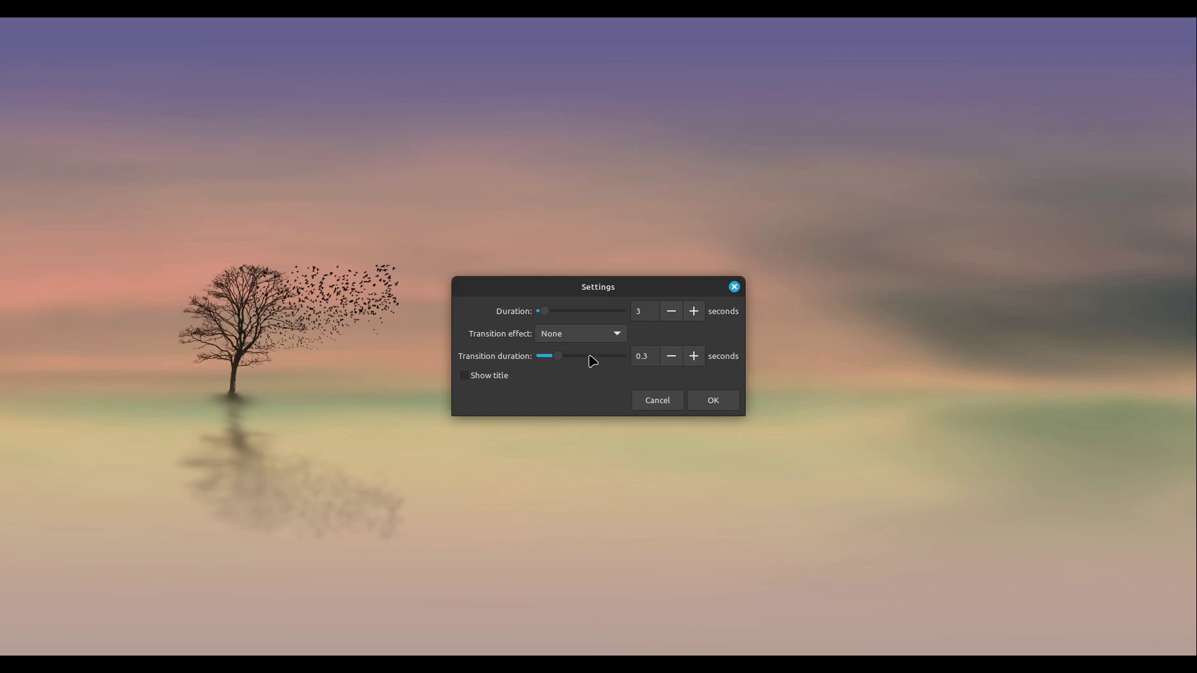
{"action": "left_click", "coordinate": [558, 336]}
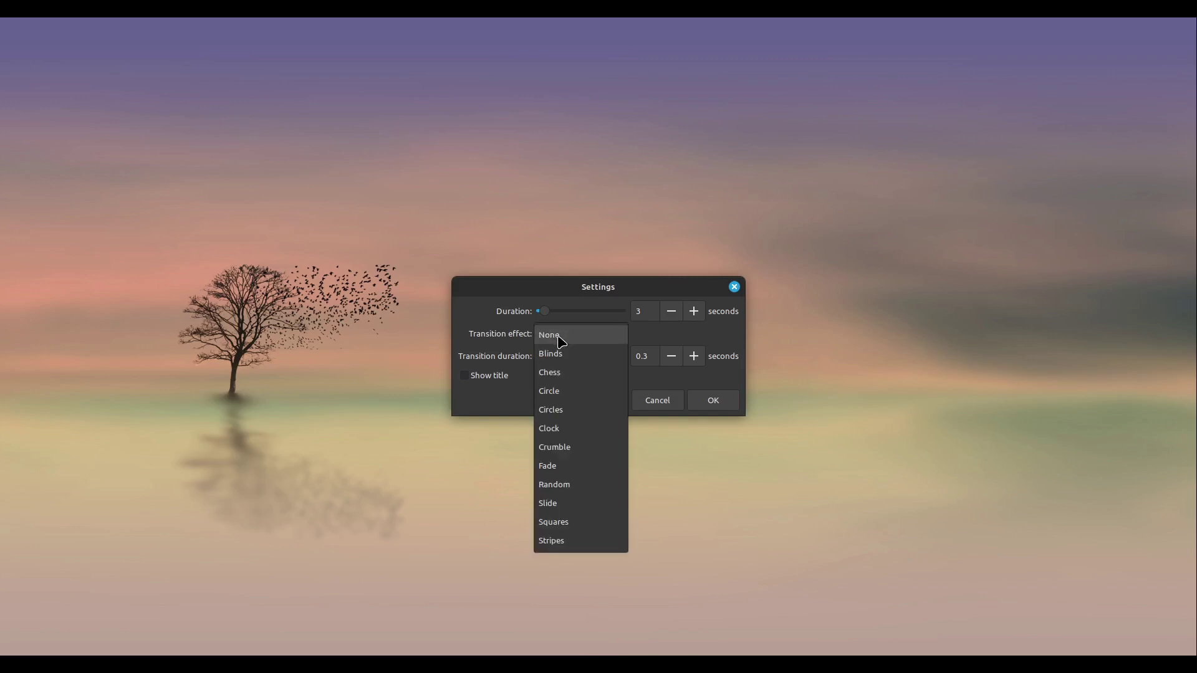
{"action": "left_click", "coordinate": [568, 353]}
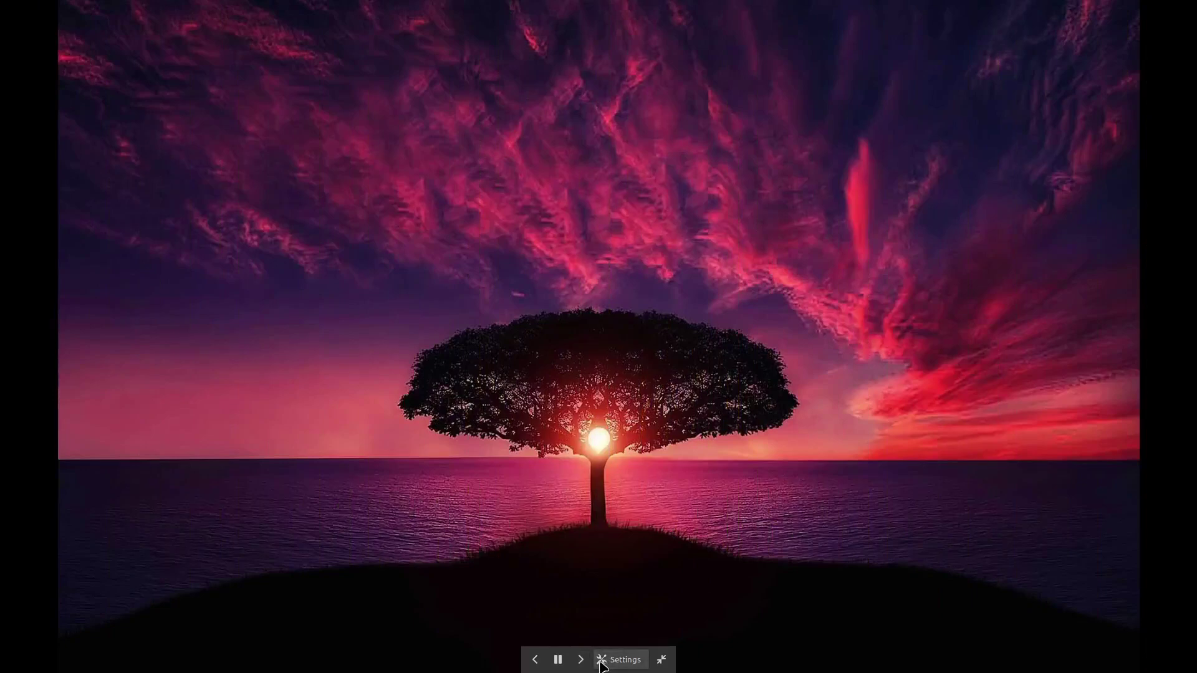
{"action": "left_click", "coordinate": [663, 660]}
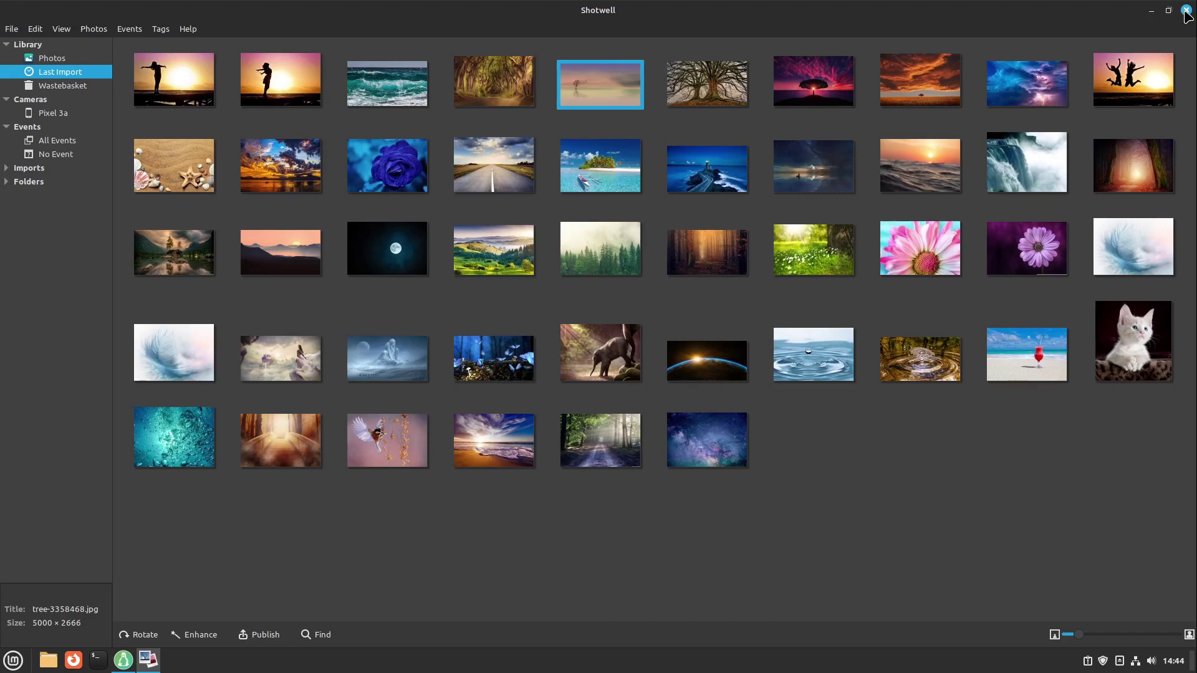
Step: Close the Shotwell window to return to the desktop
{"action": "left_click", "coordinate": [1187, 12]}
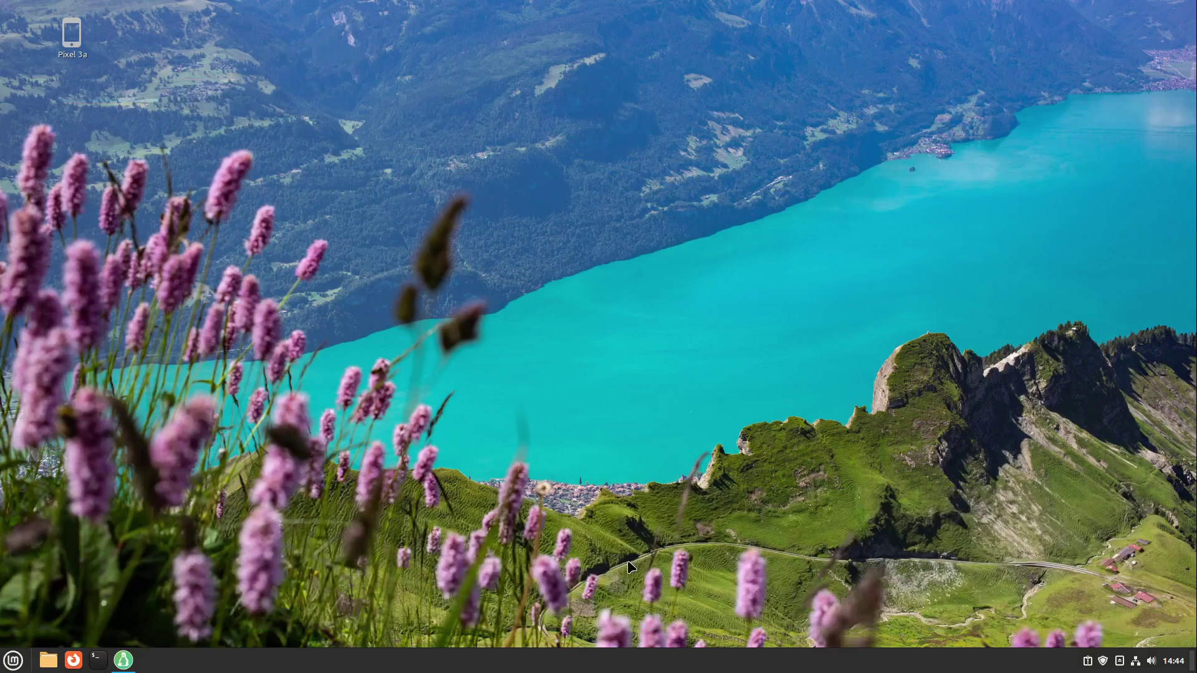